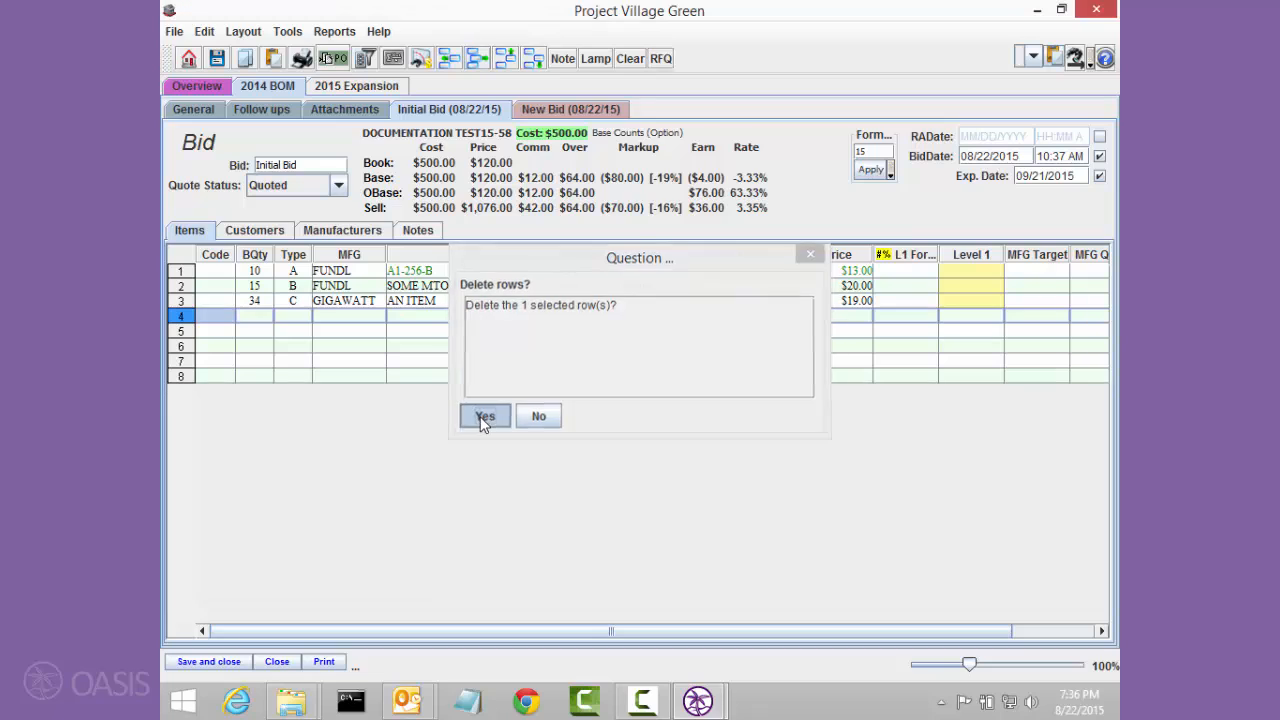
Step: Confirm deleting the selected bid row, and review the bid's manufacturer breakdown before returning to the item list
click(478, 421)
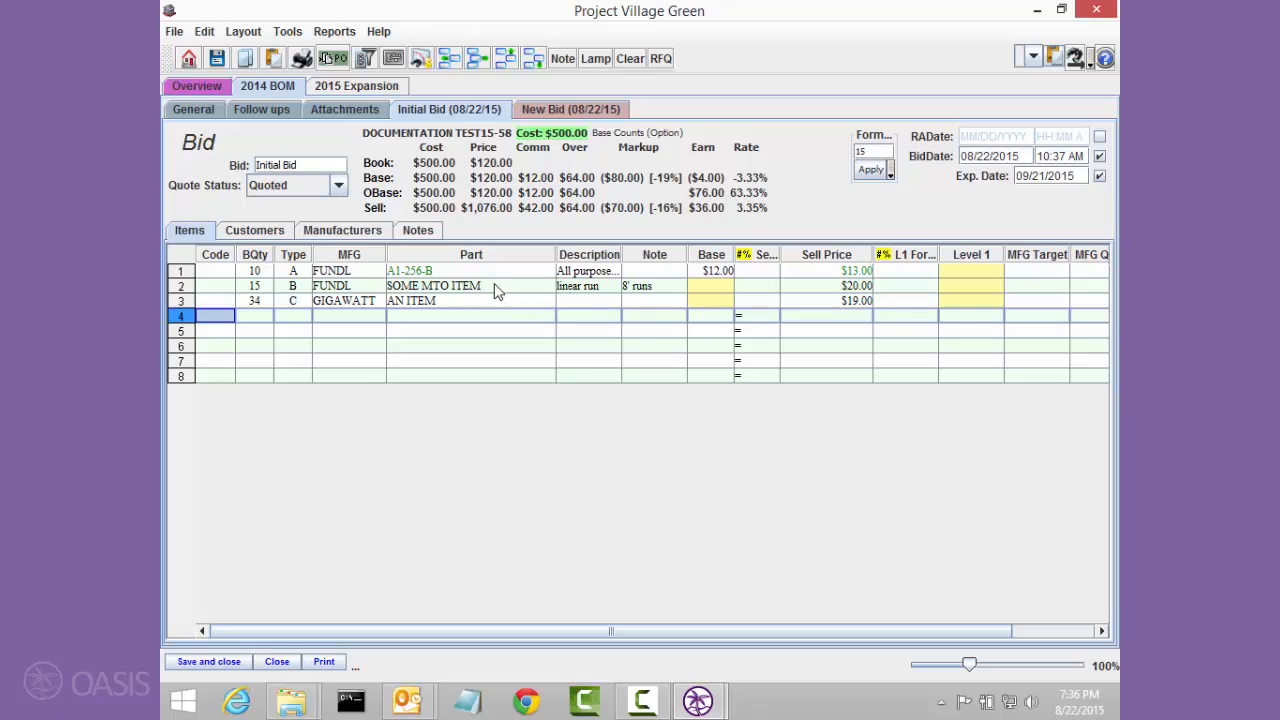
click(352, 236)
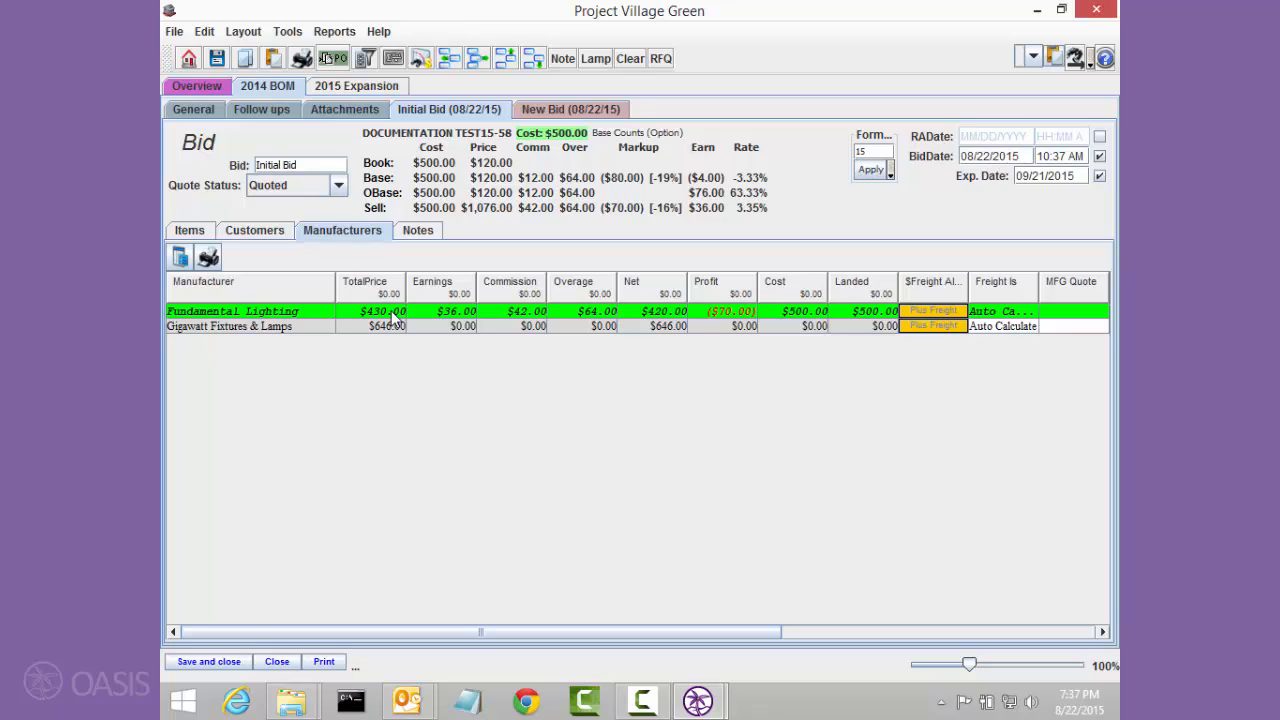
click(192, 231)
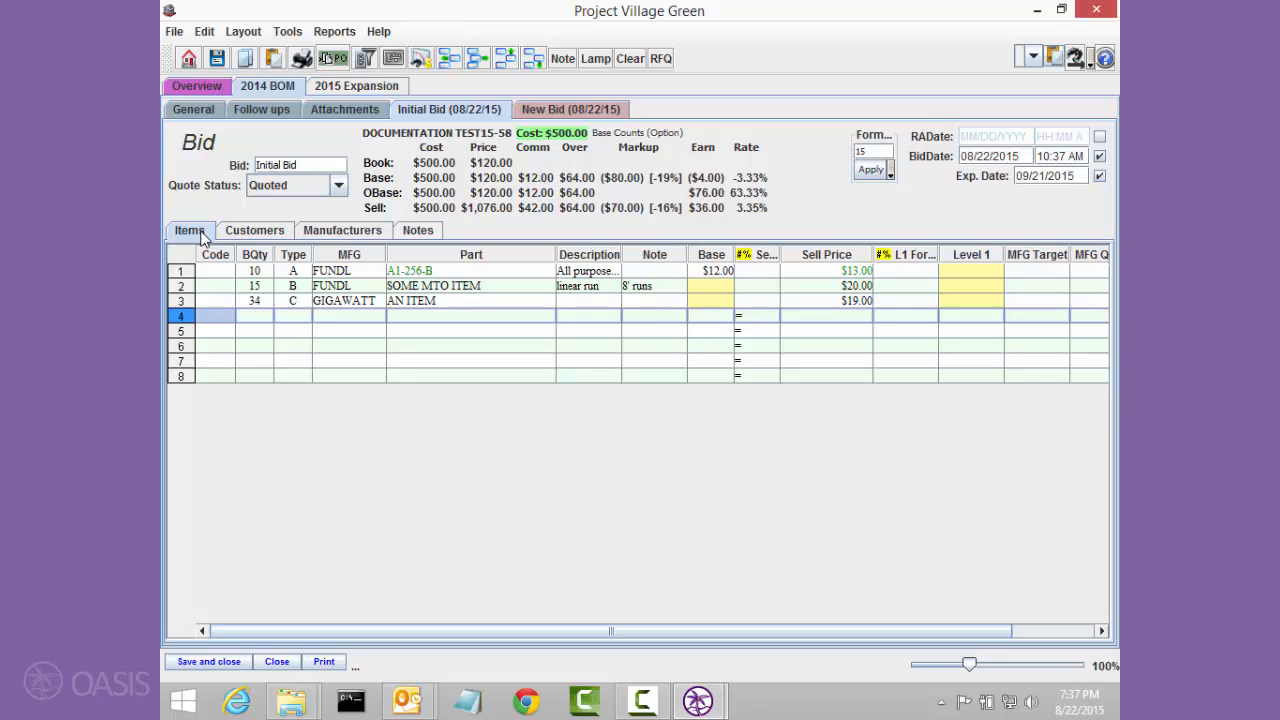
Step: Start a Request for Quote printout for Fundamental Lighting, with output set to Send Message
click(324, 661)
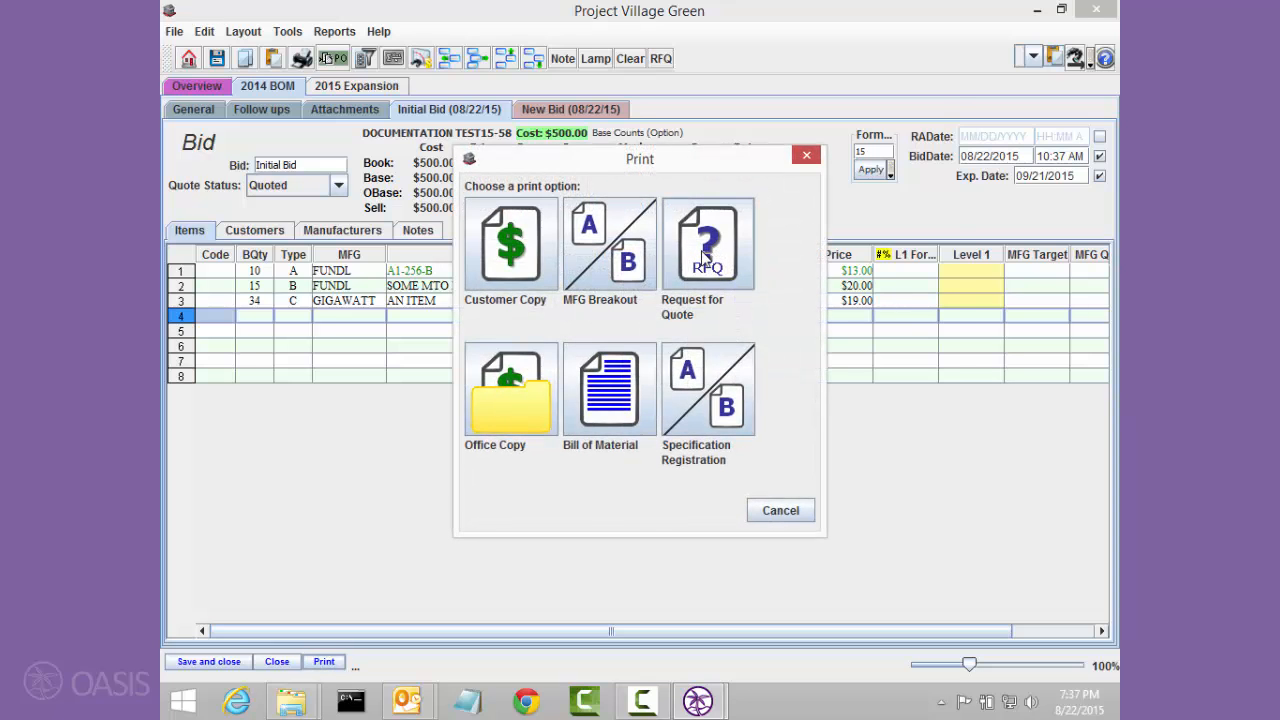
click(712, 268)
click(390, 164)
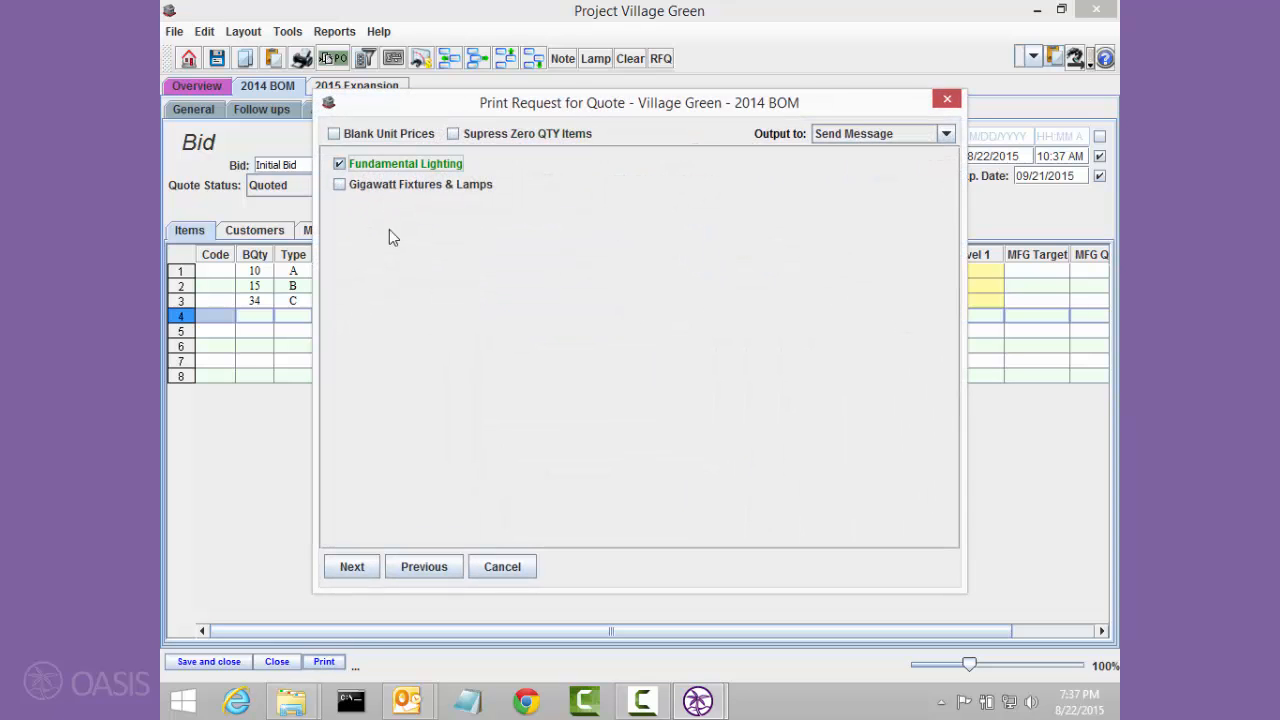
click(352, 566)
Step: Enter "Need to be below $400" as the message to the manufacturer and generate the request without copying target prices
click(452, 420)
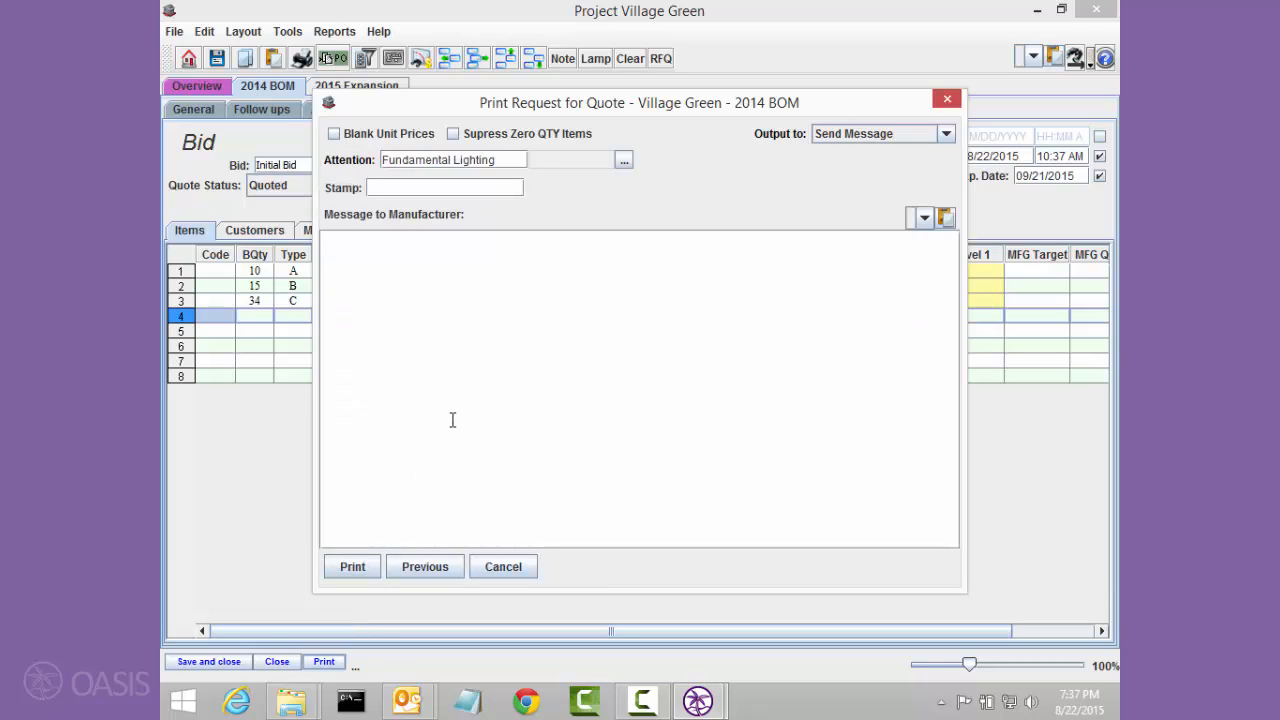
text(Need to be below $400)
click(360, 568)
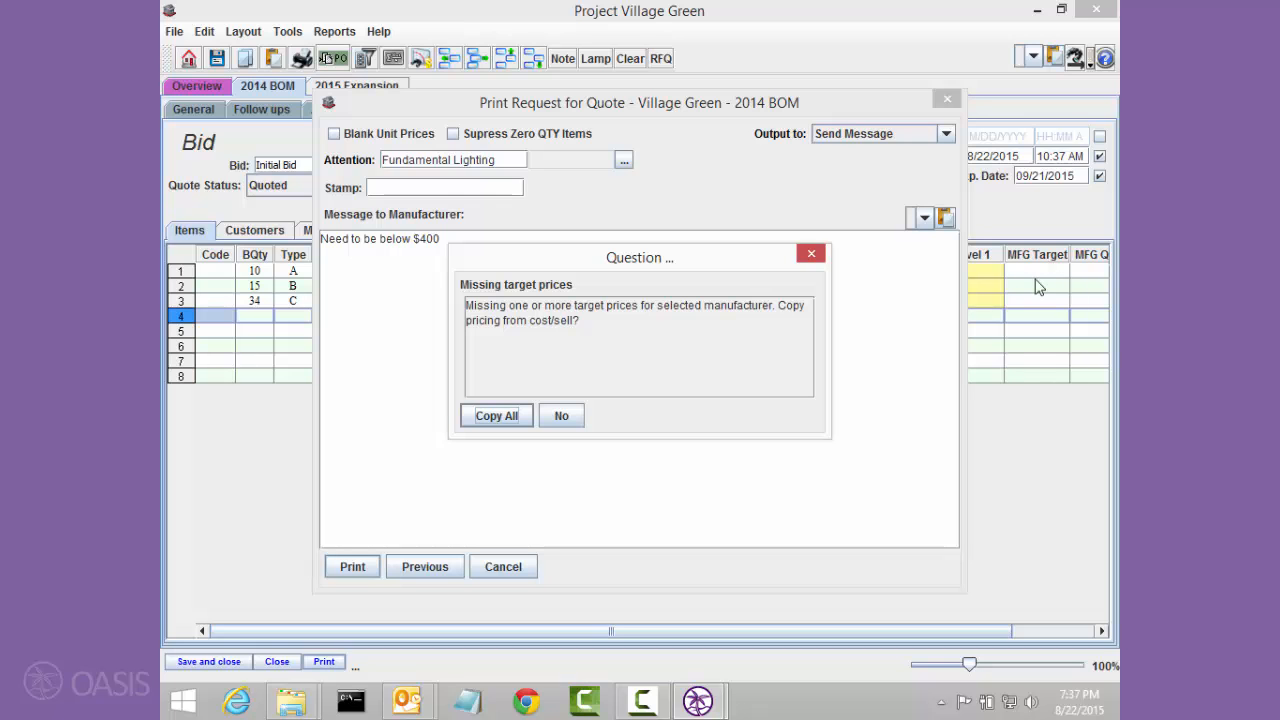
click(579, 417)
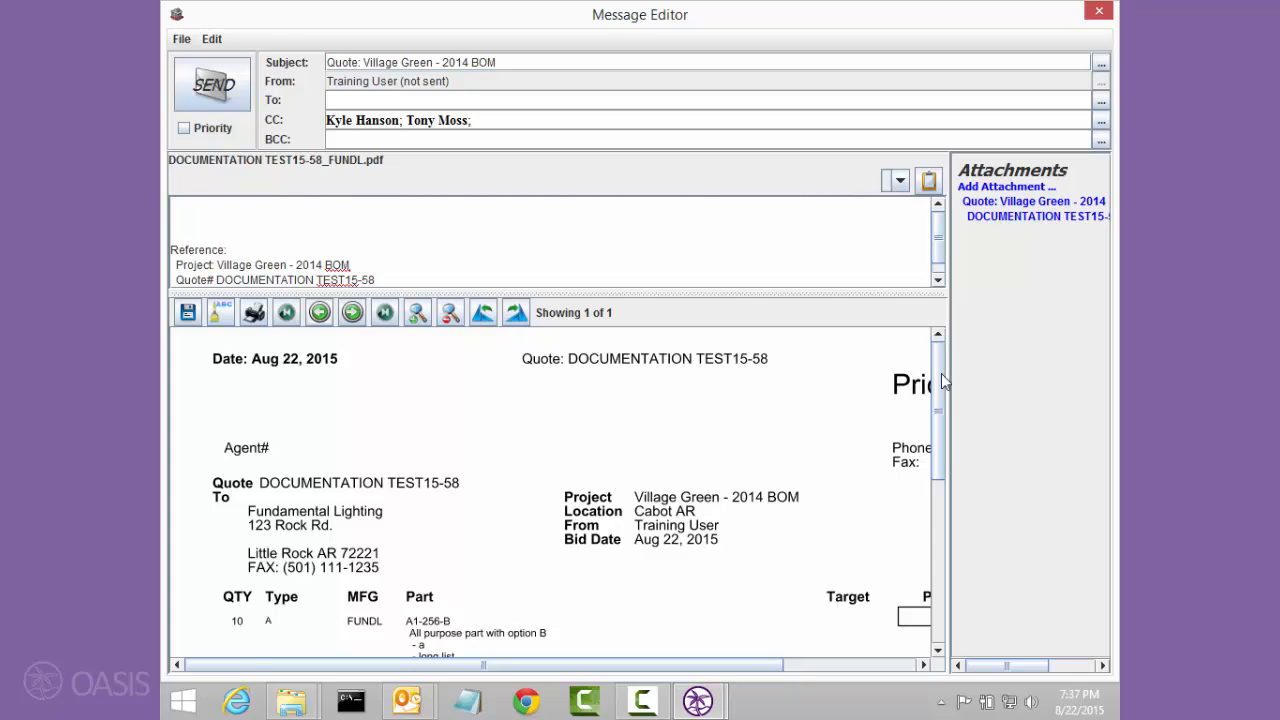
Step: Look over the Price Request preview and remove all CC recipients from the message
mouse_move(941, 400)
mouse_down()
mouse_move(938, 505)
mouse_move(939, 394)
mouse_up()
drag(724, 666, 868, 643)
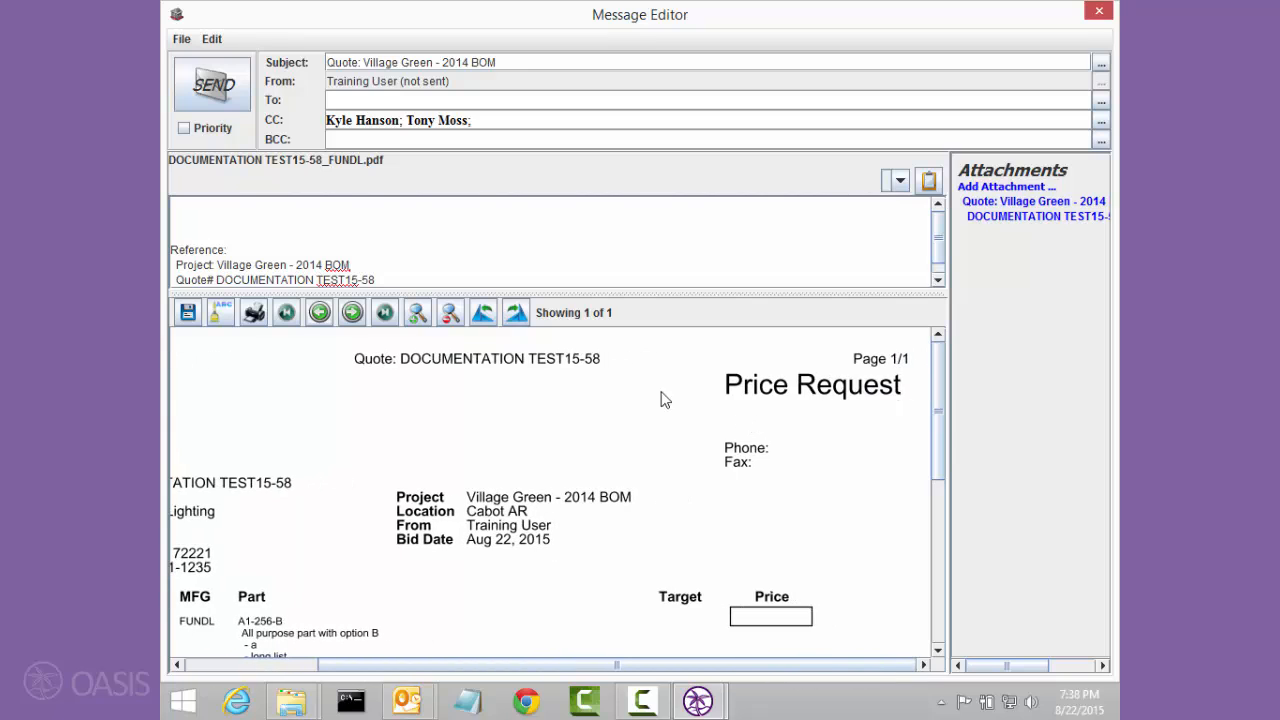
drag(473, 121, 320, 116)
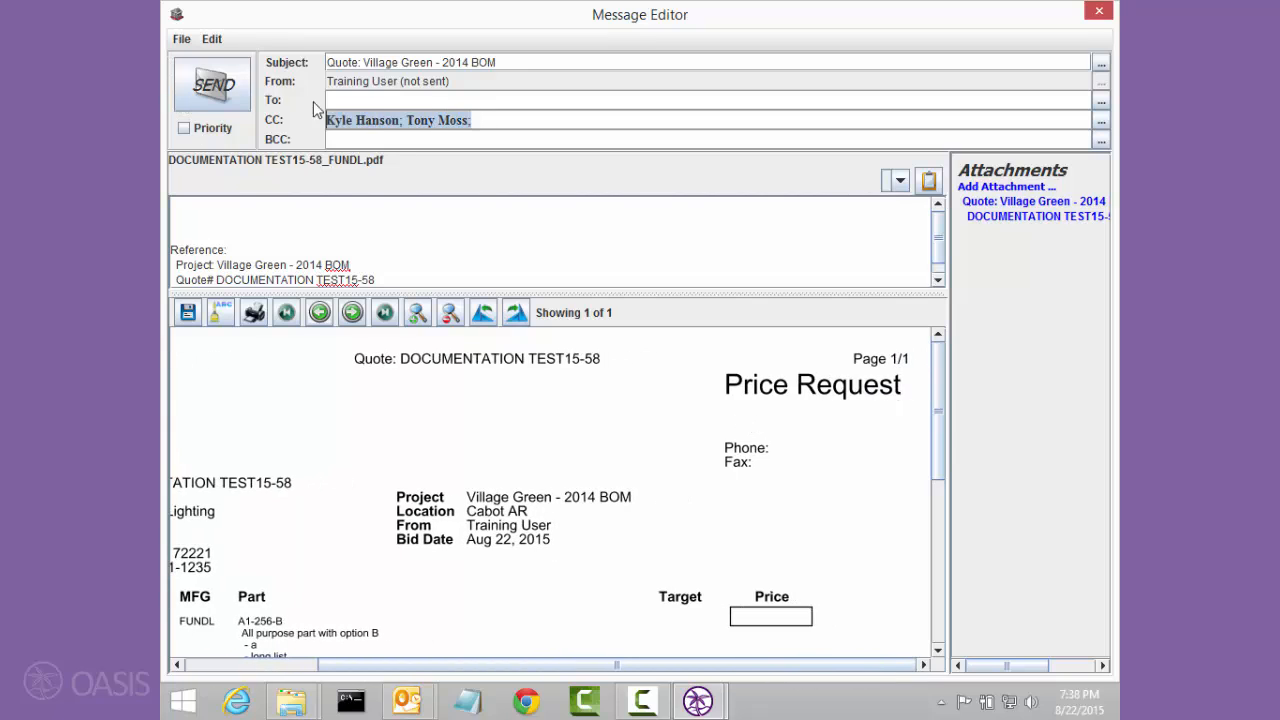
key(Delete)
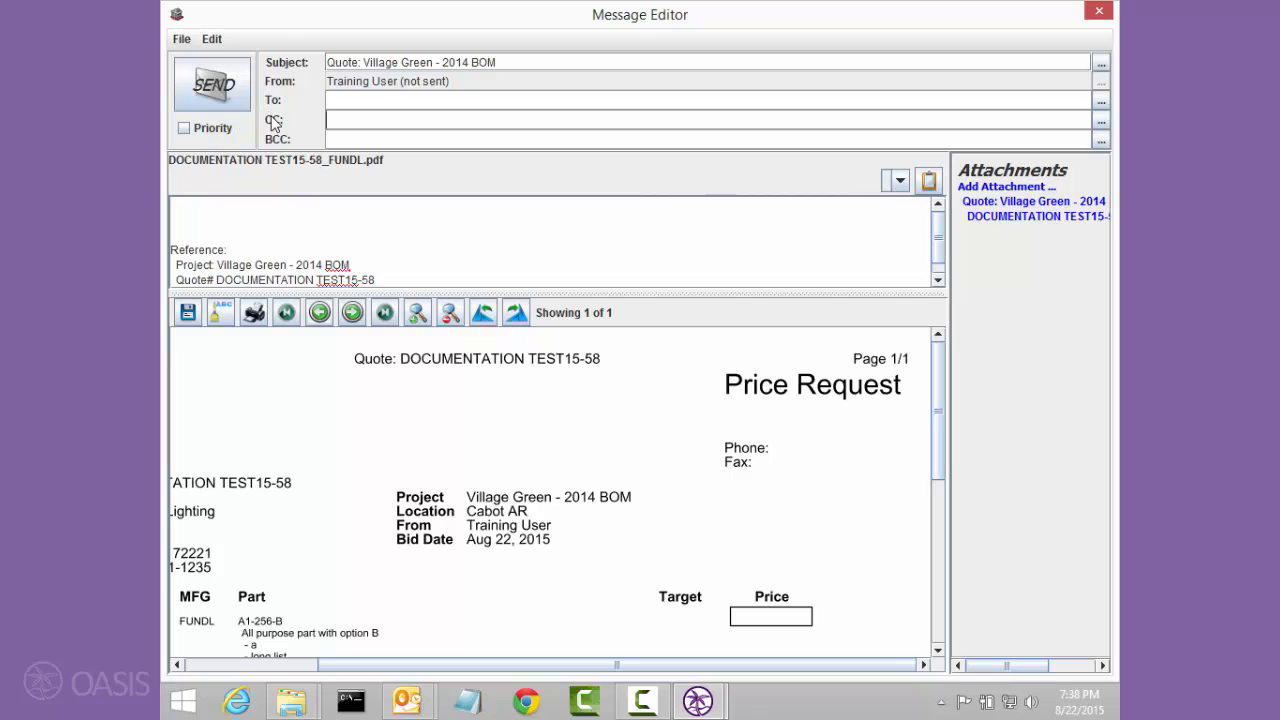
Step: Address the quote request to the contact at Detail Lighting Designers and send the message
click(368, 104)
text(bri)
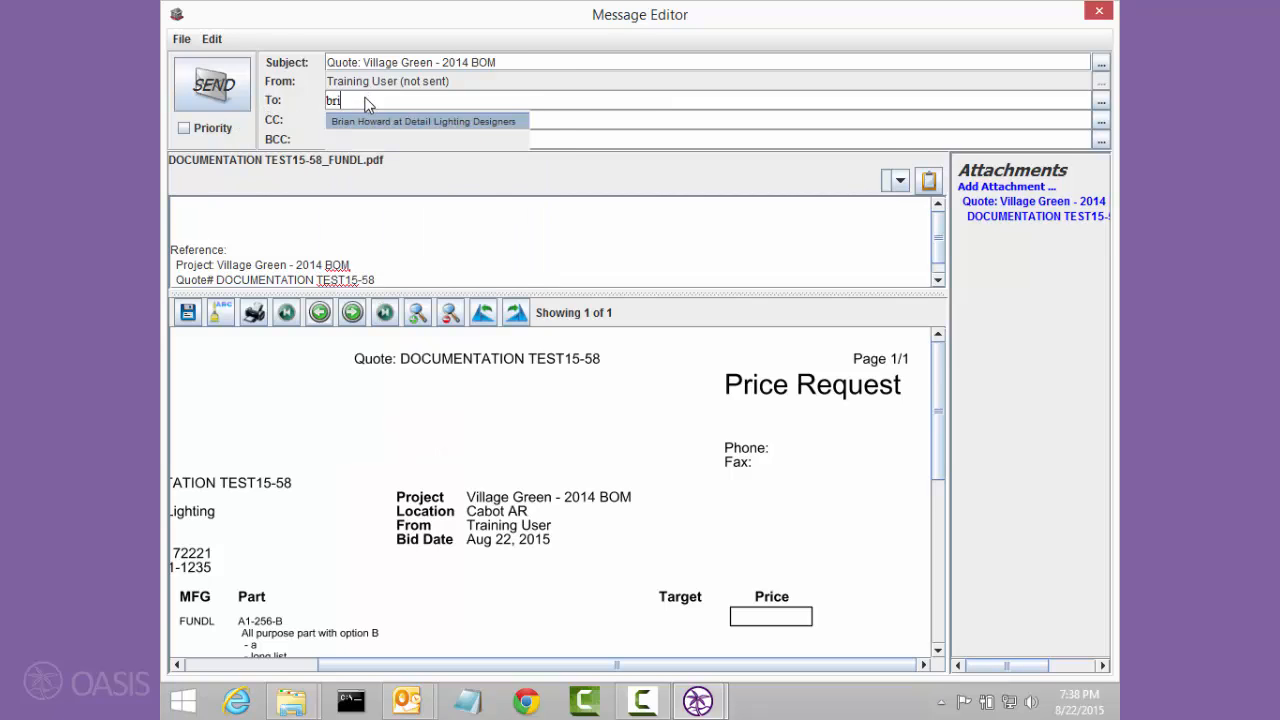
key(Return)
click(218, 92)
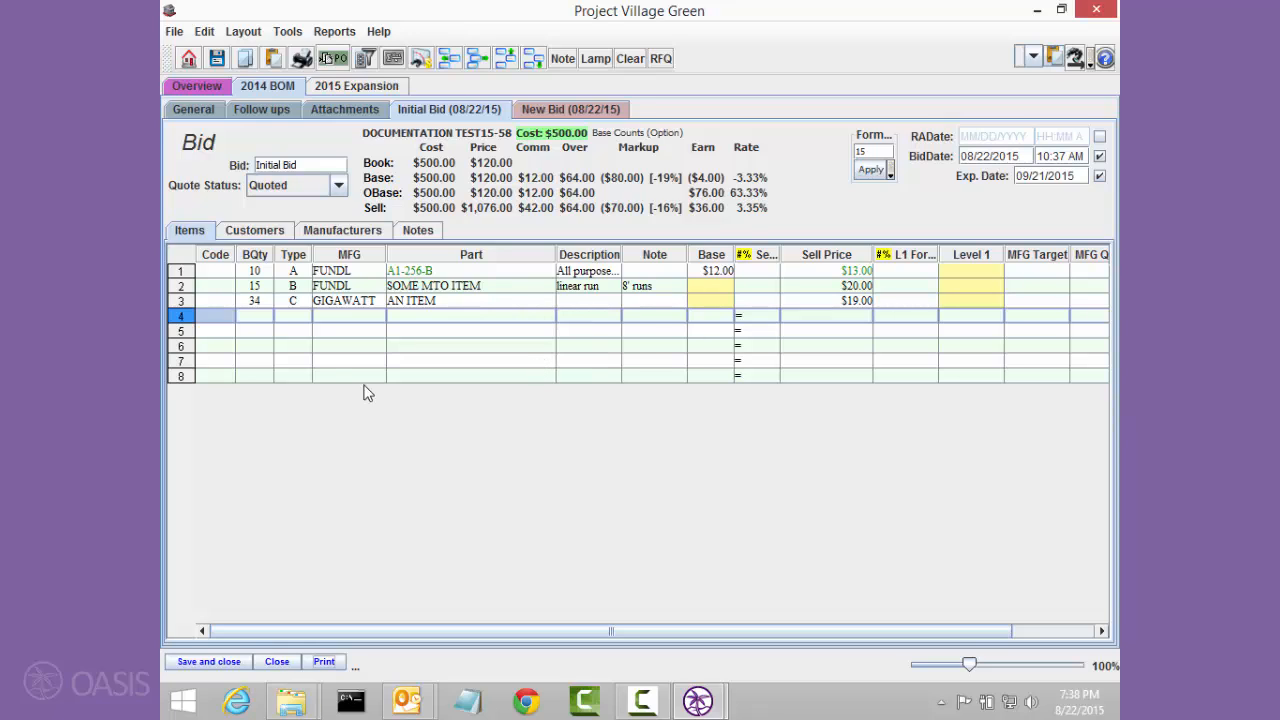
Step: Add a LOT line in row 4 of the bid items with FUNDL as its manufacturer
click(230, 313)
text(LOT)
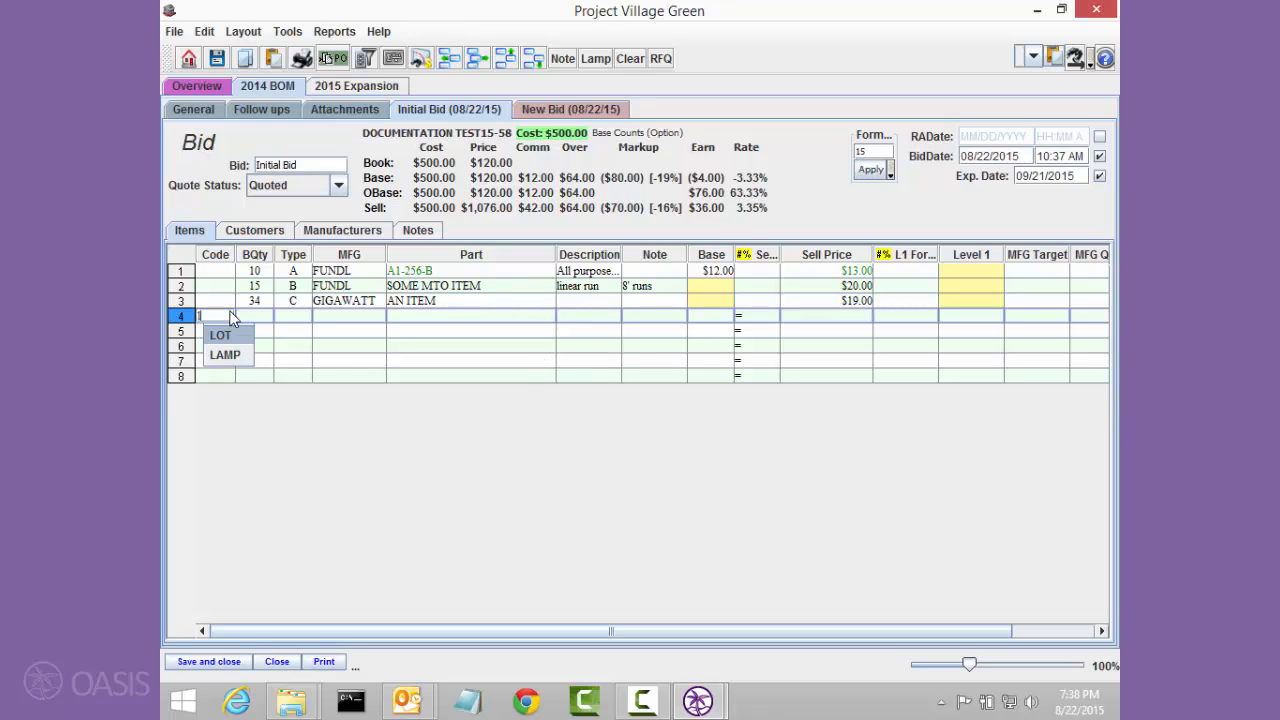
key(Tab)
key(Tab)
key(Tab)
text(f)
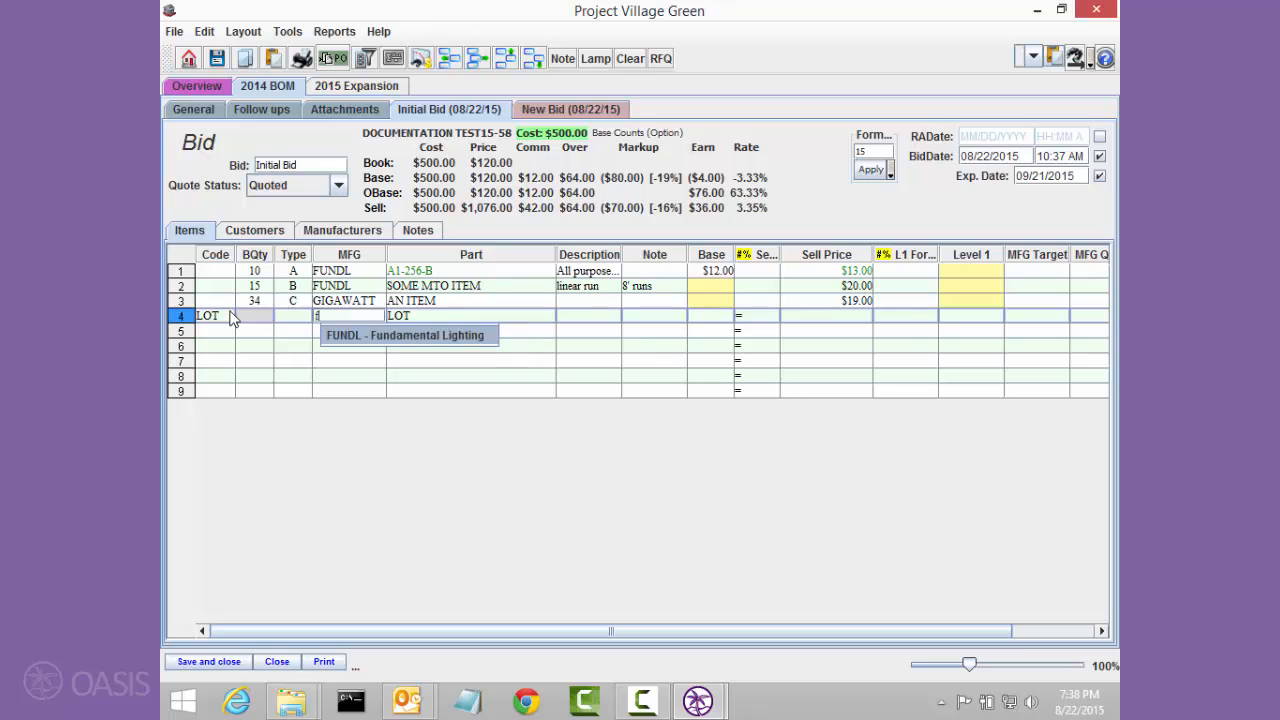
Step: Enter Q12313 as the MFG Quote of the LOT line
key(Tab)
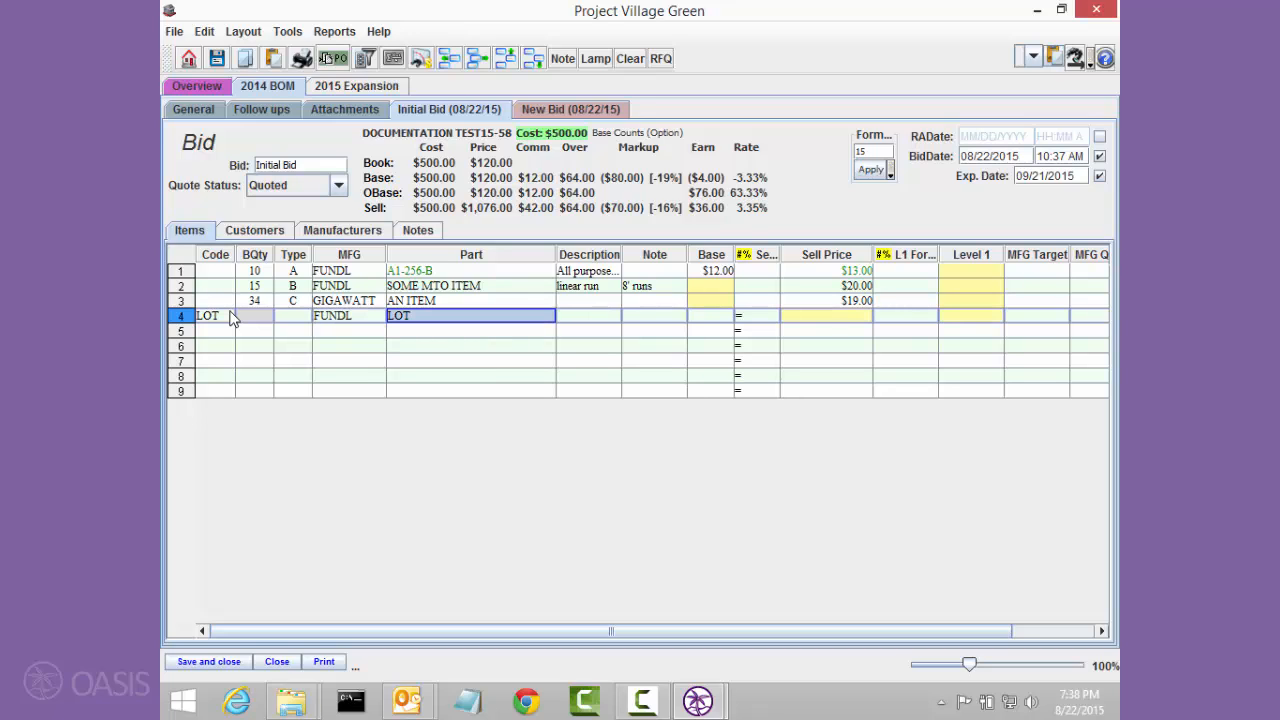
key(Tab)
key(Tab)
key(Tab)
key(Tab)
key(Tab)
key(Tab)
key(Tab)
key(Tab)
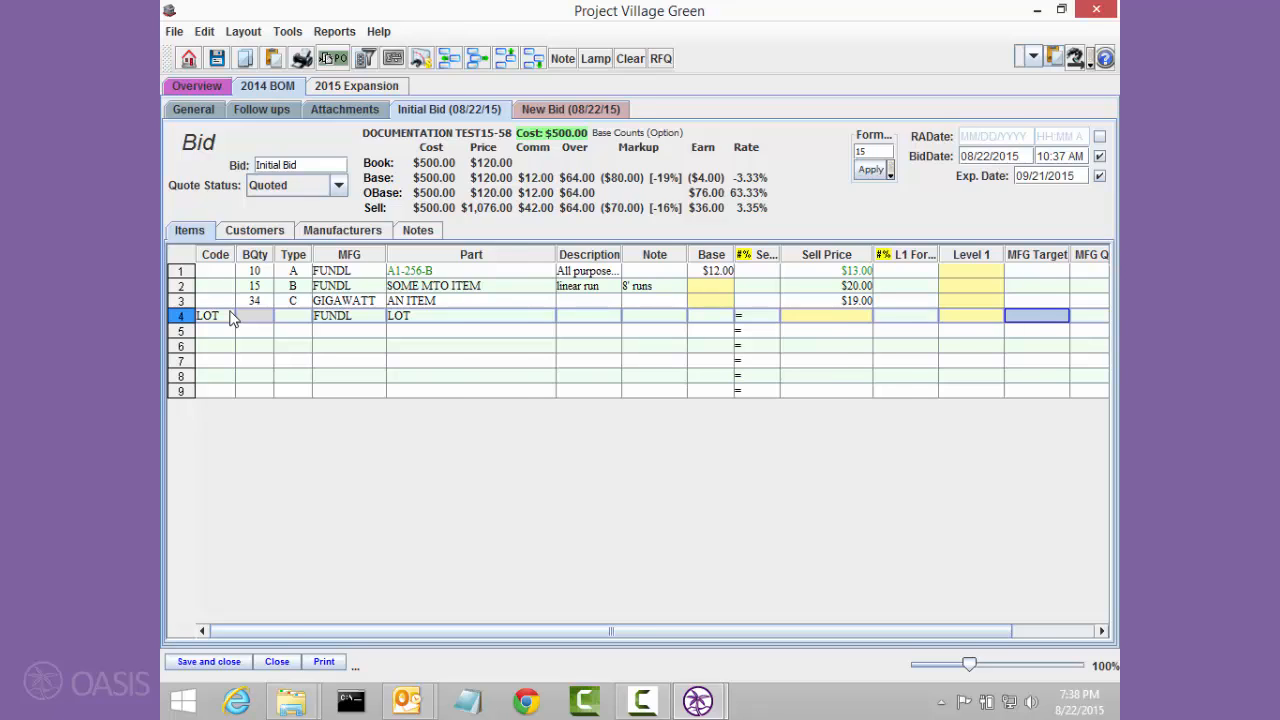
key(Tab)
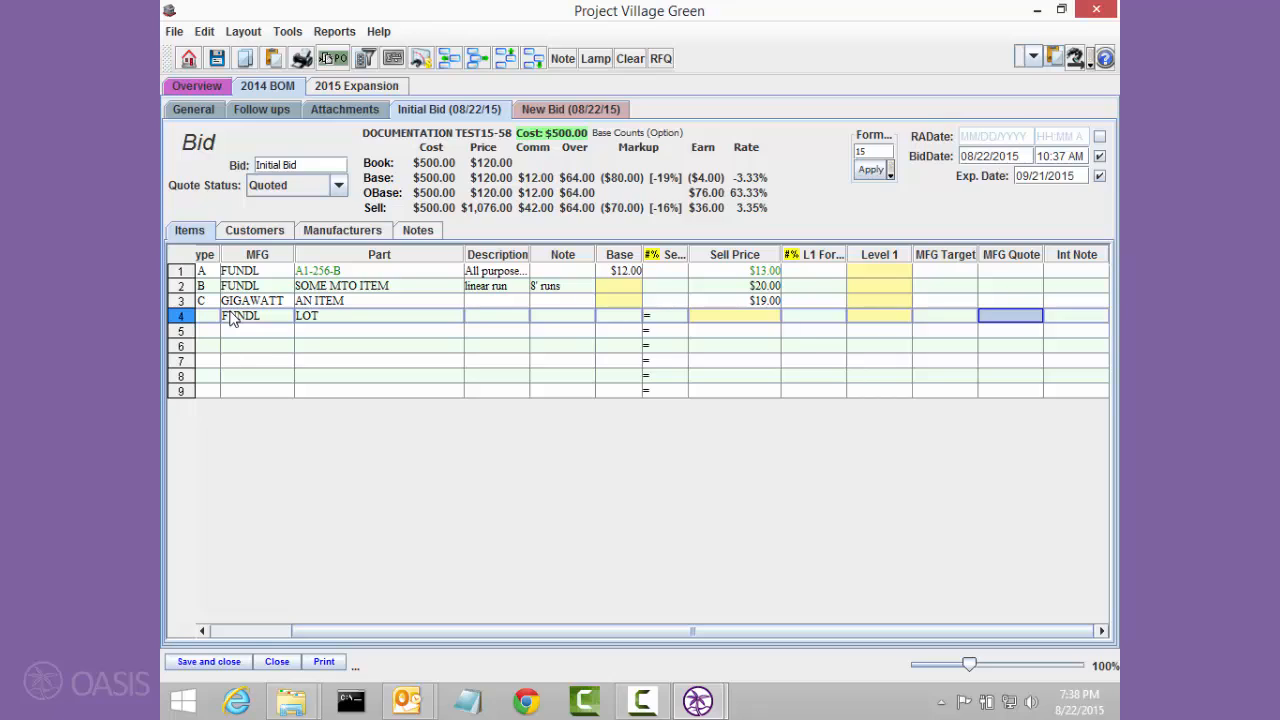
text(Q12313)
key(Tab)
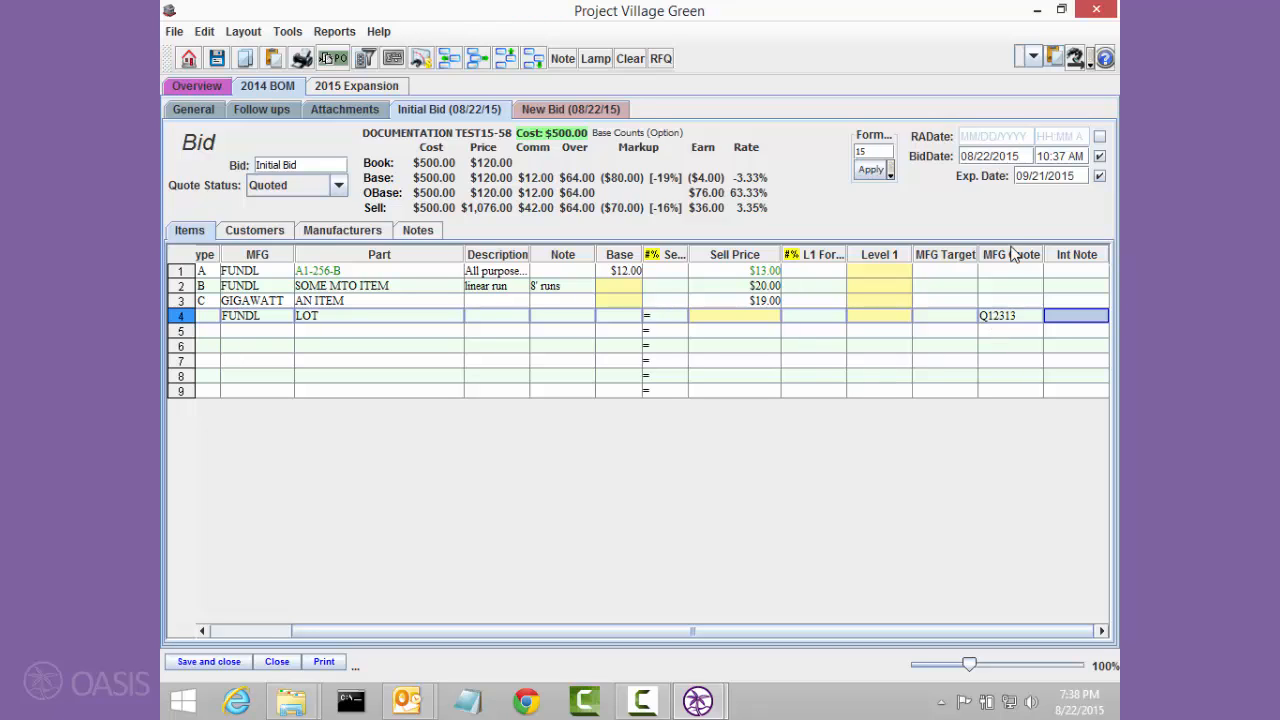
Step: Check the manufacturer breakdown, and apply MFG Quote Q12313 to the FUNDL items in rows 1 and 2
click(363, 229)
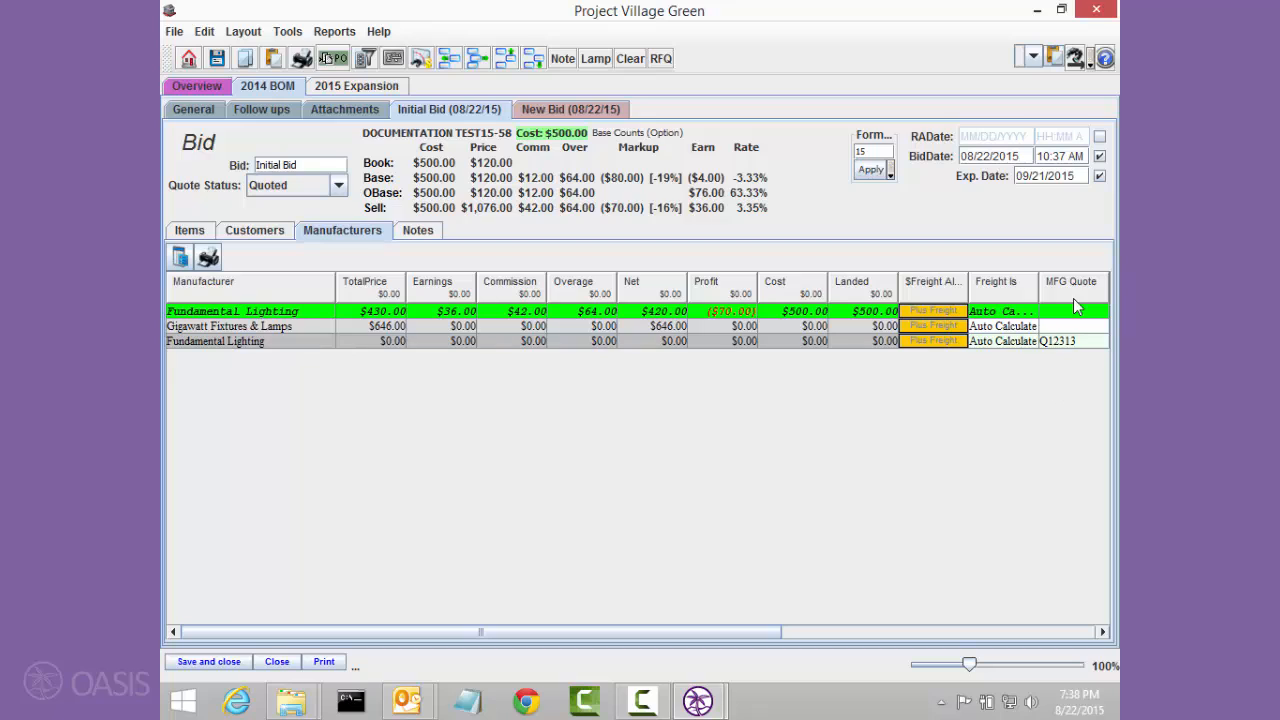
click(187, 233)
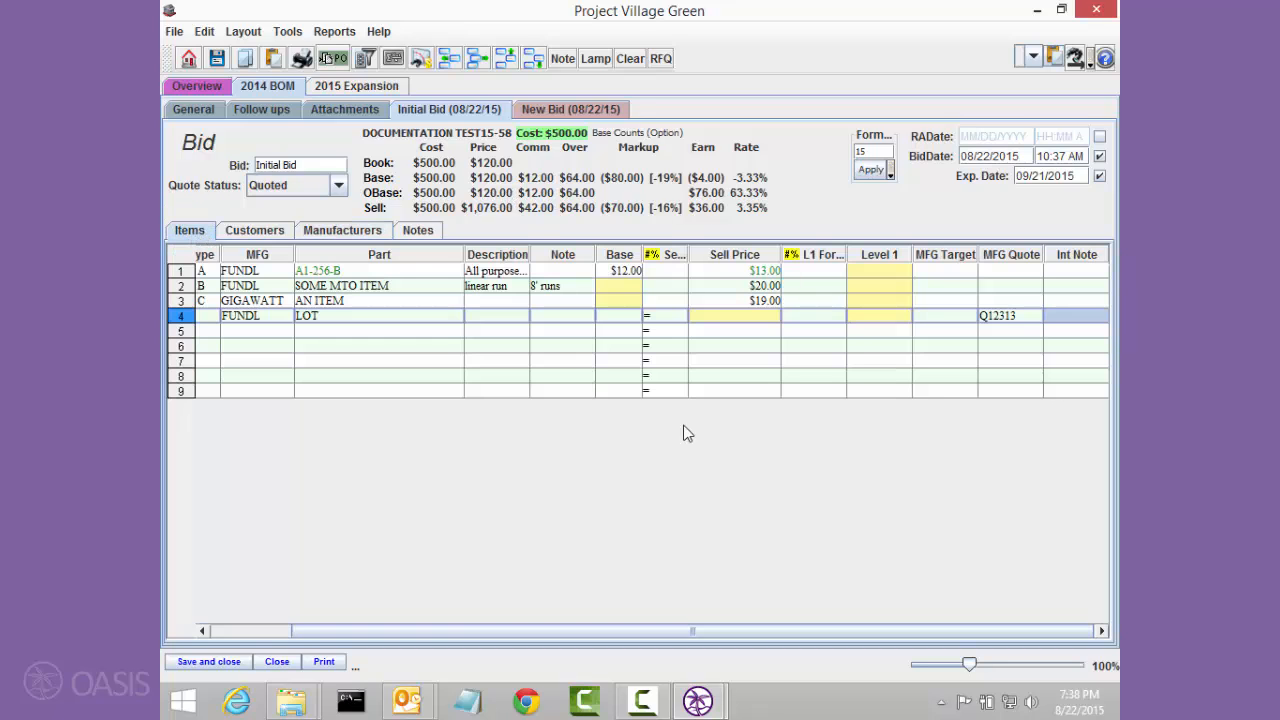
click(992, 315)
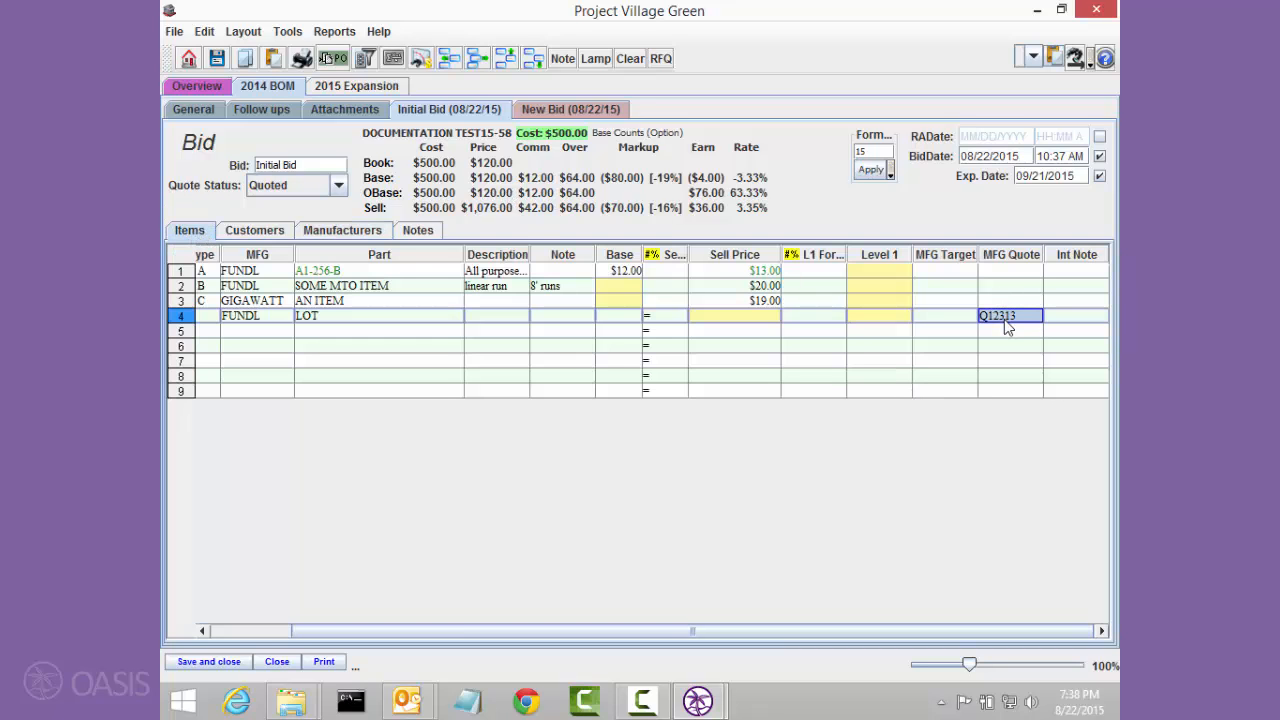
drag(1004, 319, 1008, 282)
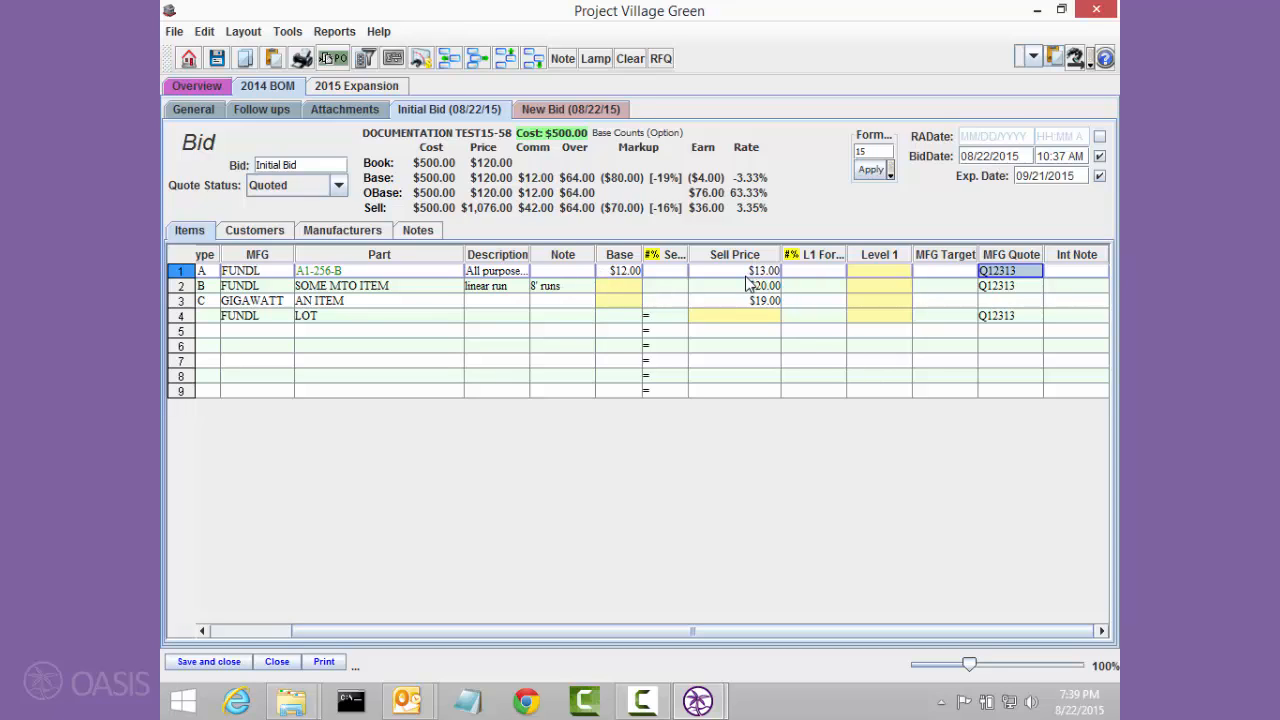
Step: Set the LOT line's sell price to $400.00 and enter 10 as the L1 formula for the LOT and GIGAWATT rows
click(727, 321)
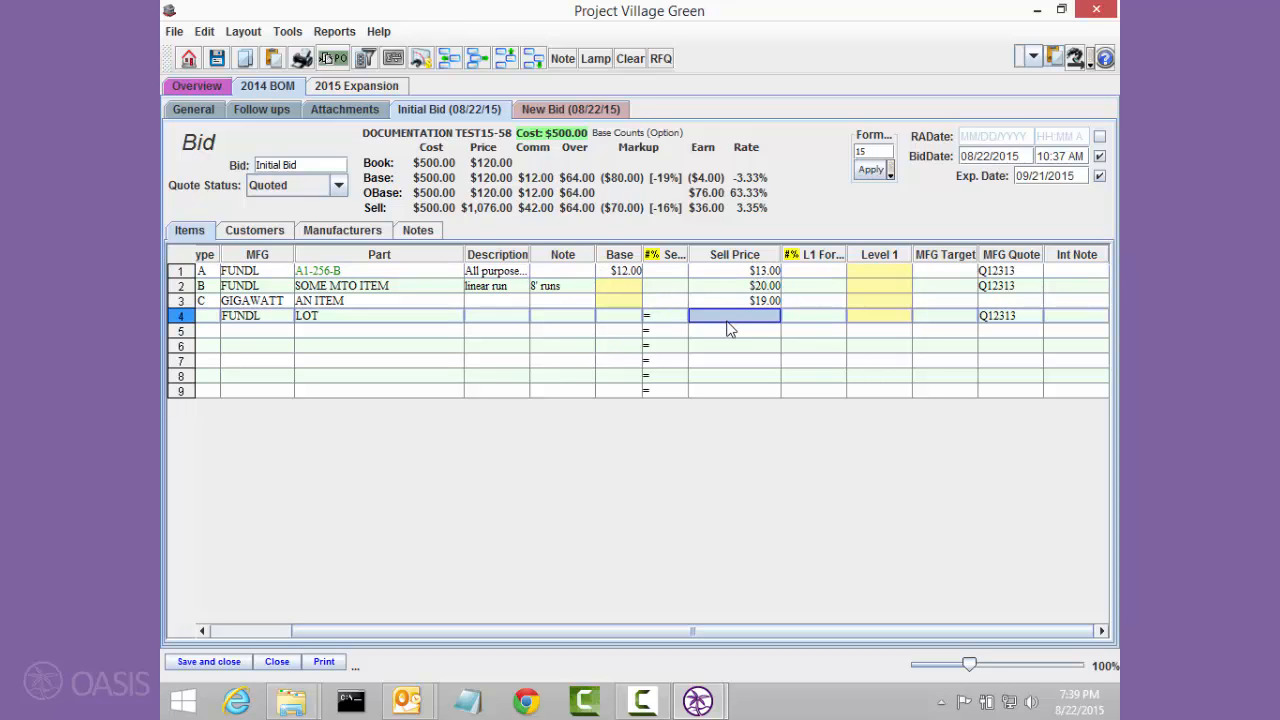
text(400)
key(Tab)
text(10)
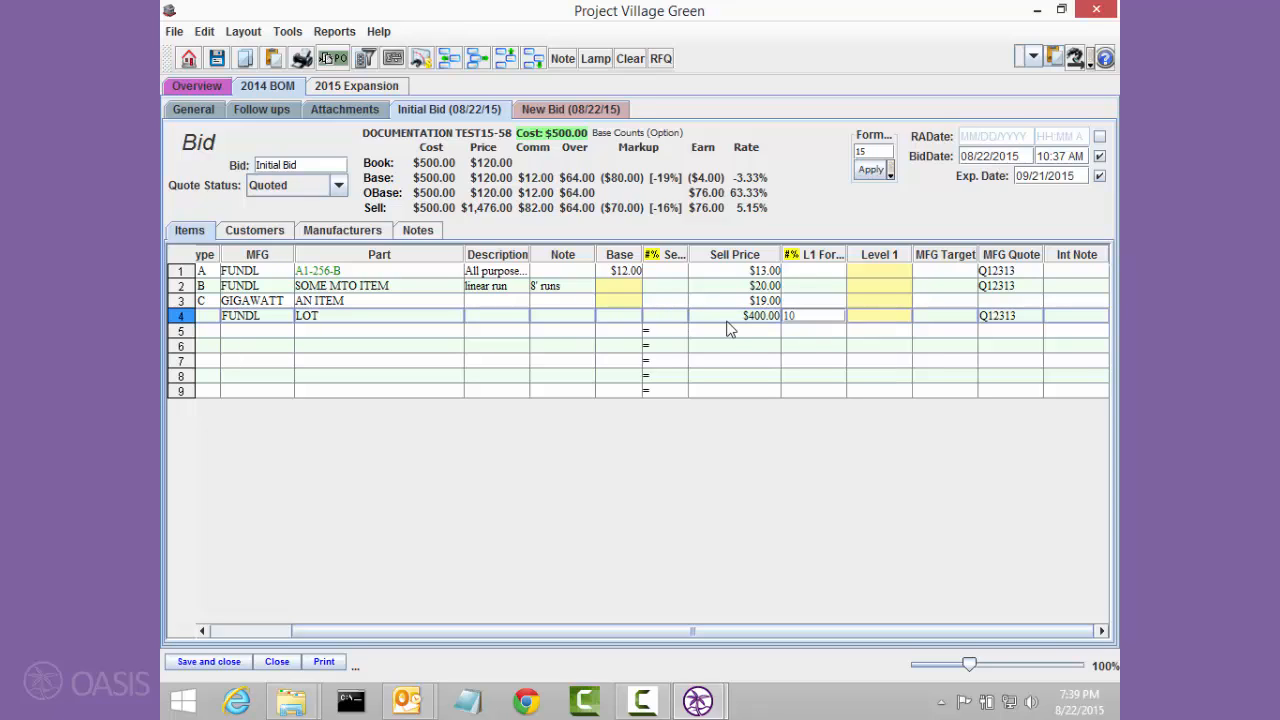
key(Up)
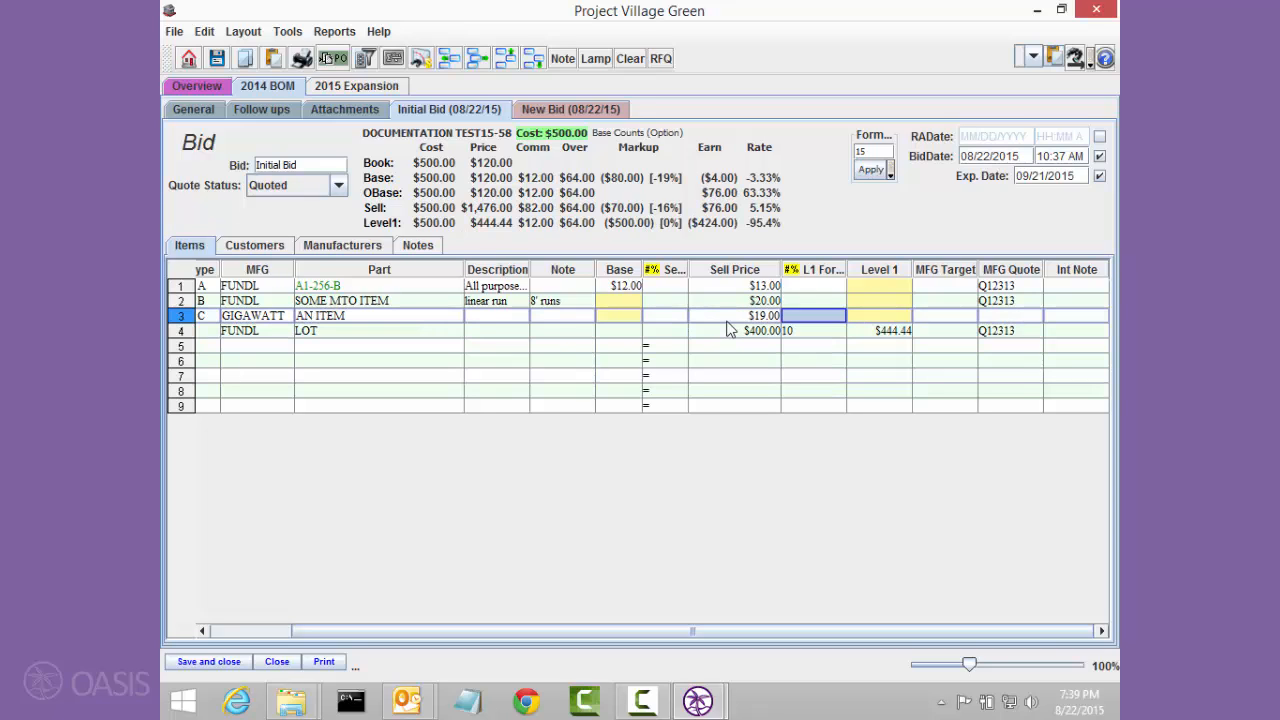
text(10)
key(Up)
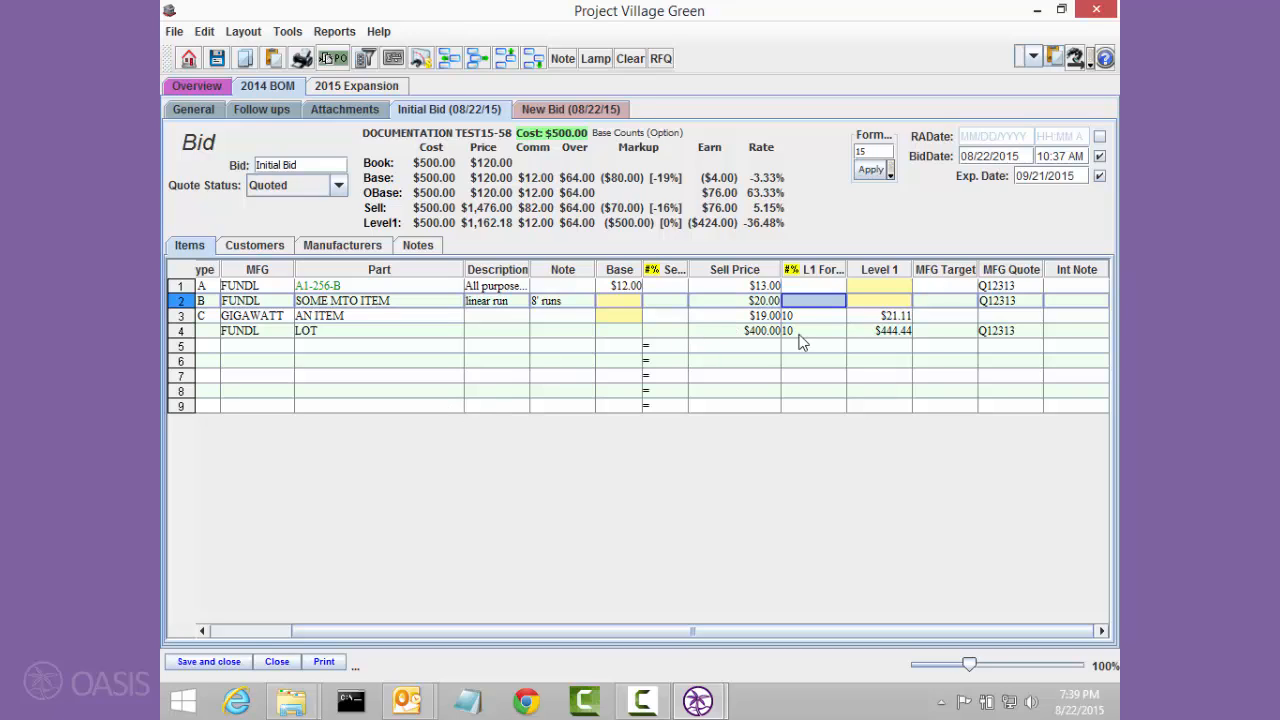
Step: Clear the sell prices of the FUNDL items in rows 1 and 2 and mark both as lot priced
click(772, 287)
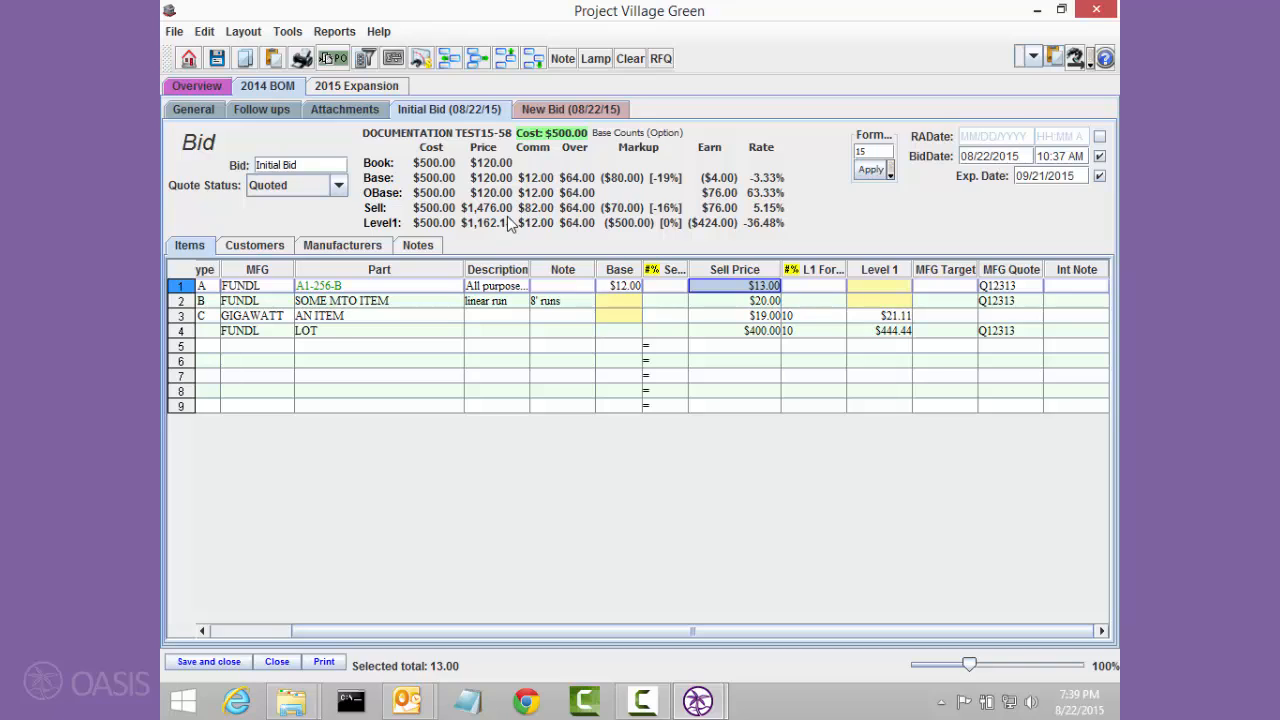
click(734, 300)
key(Delete)
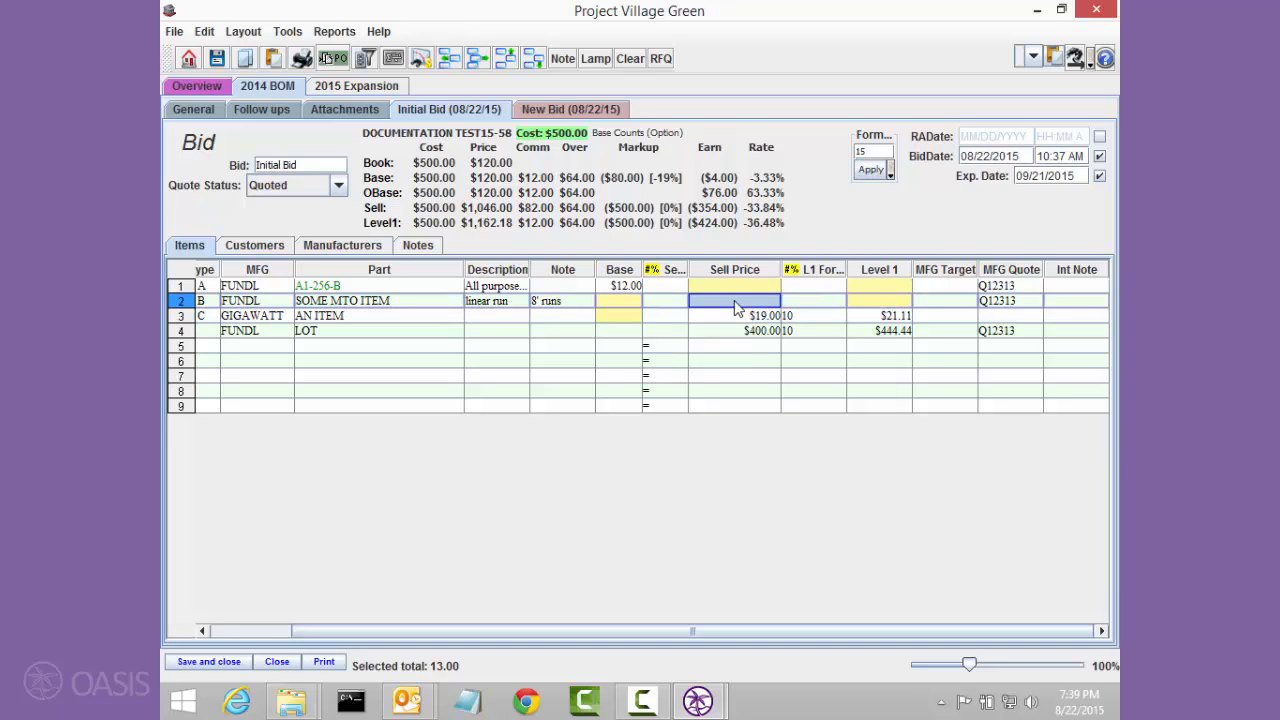
key(Up)
text(1)
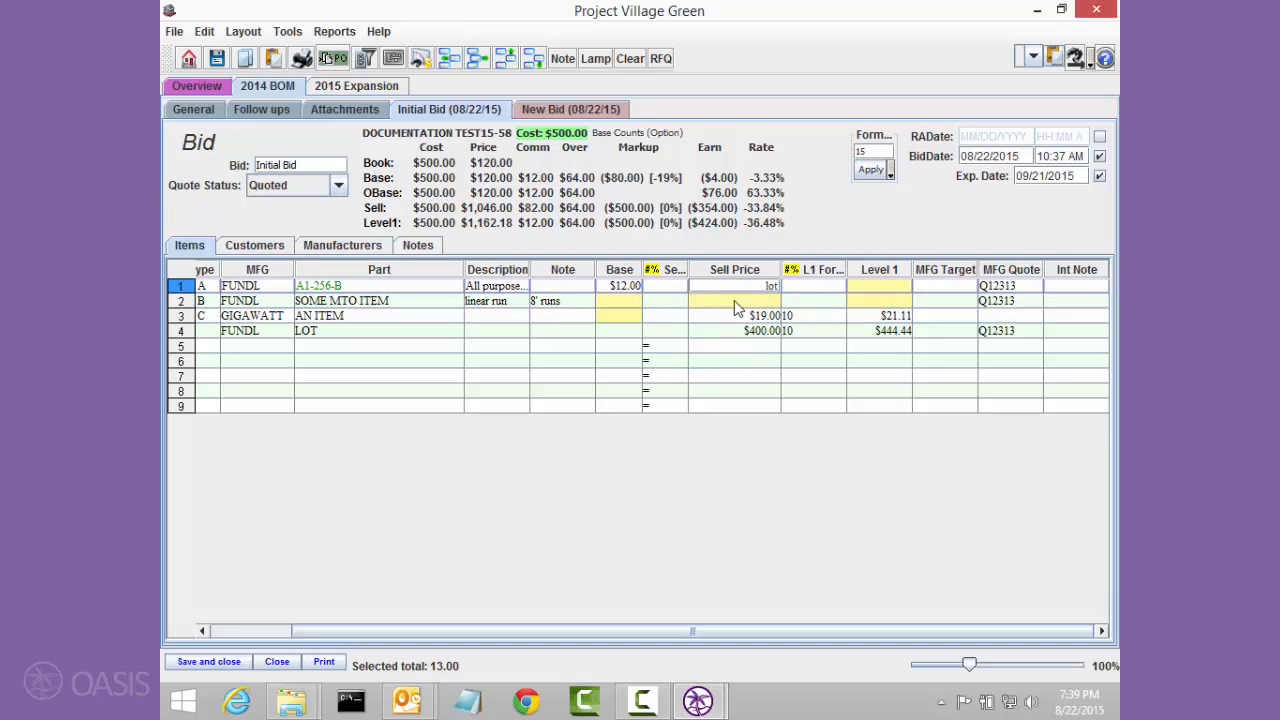
key(Return)
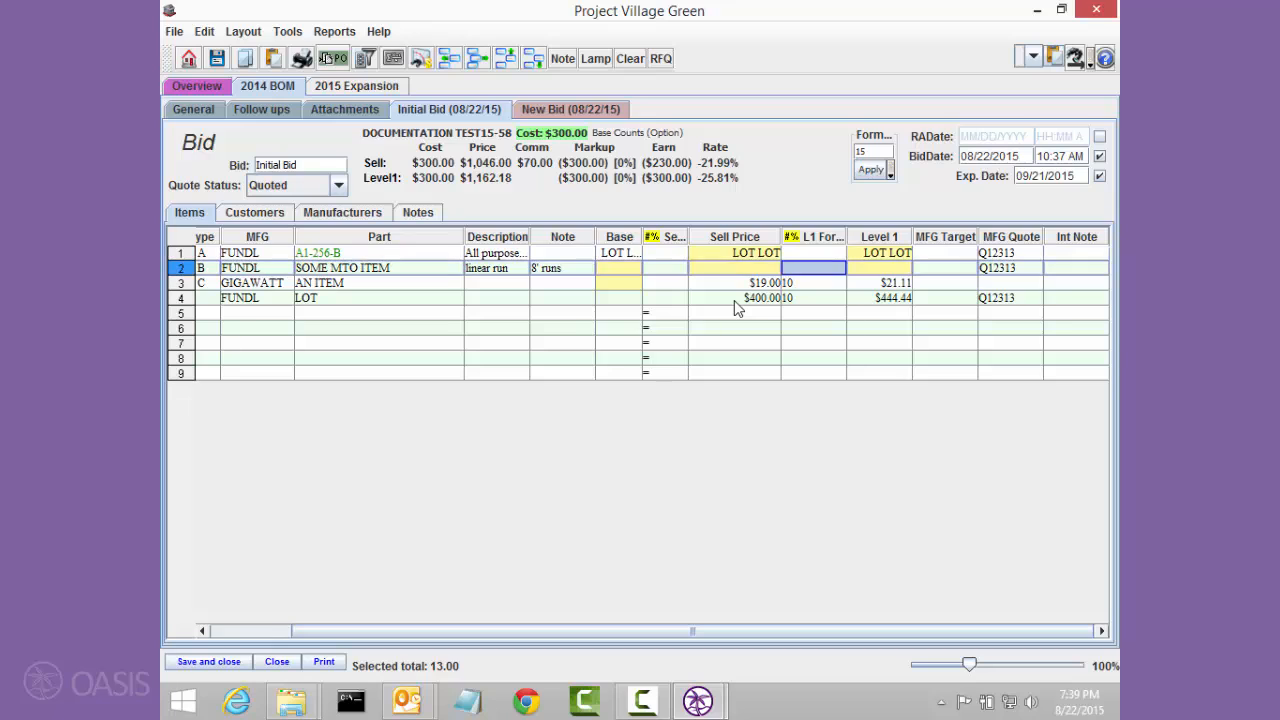
text(1)
key(Return)
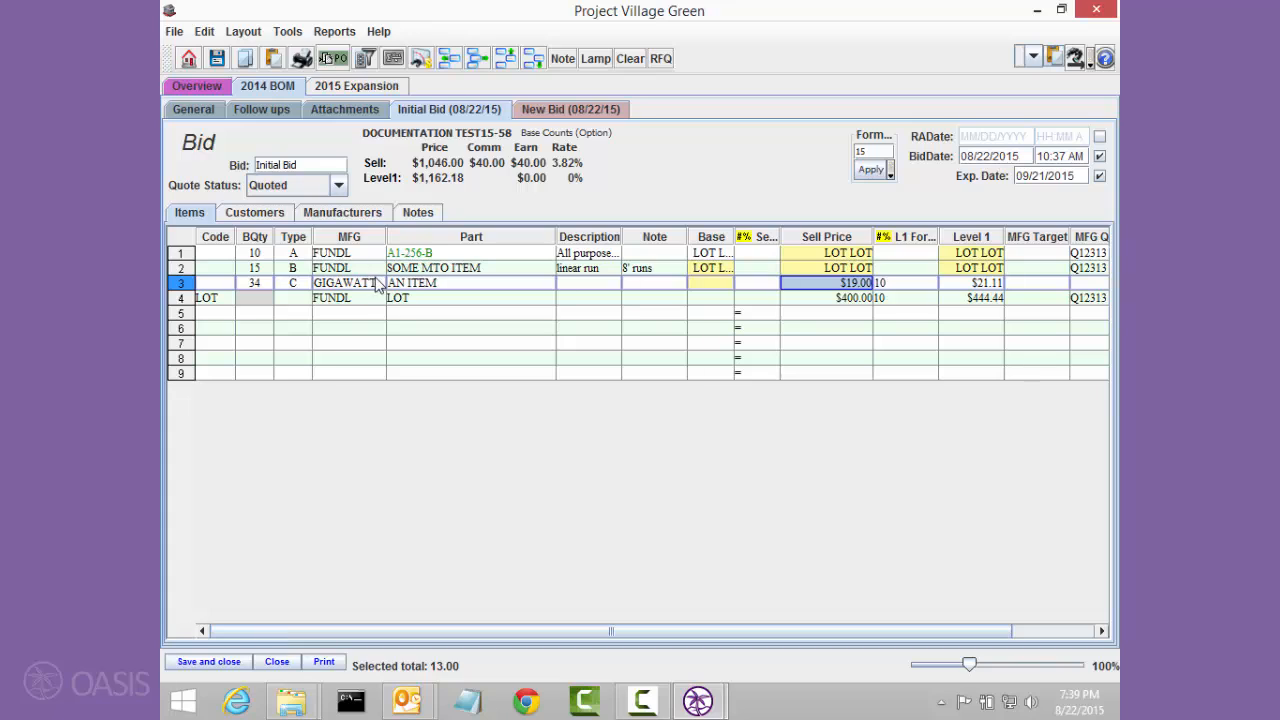
Step: Start a Customer Copy printout of the bid and add ABC Distributing at the Sell Price level, including lamps, as the selected recipient
click(340, 315)
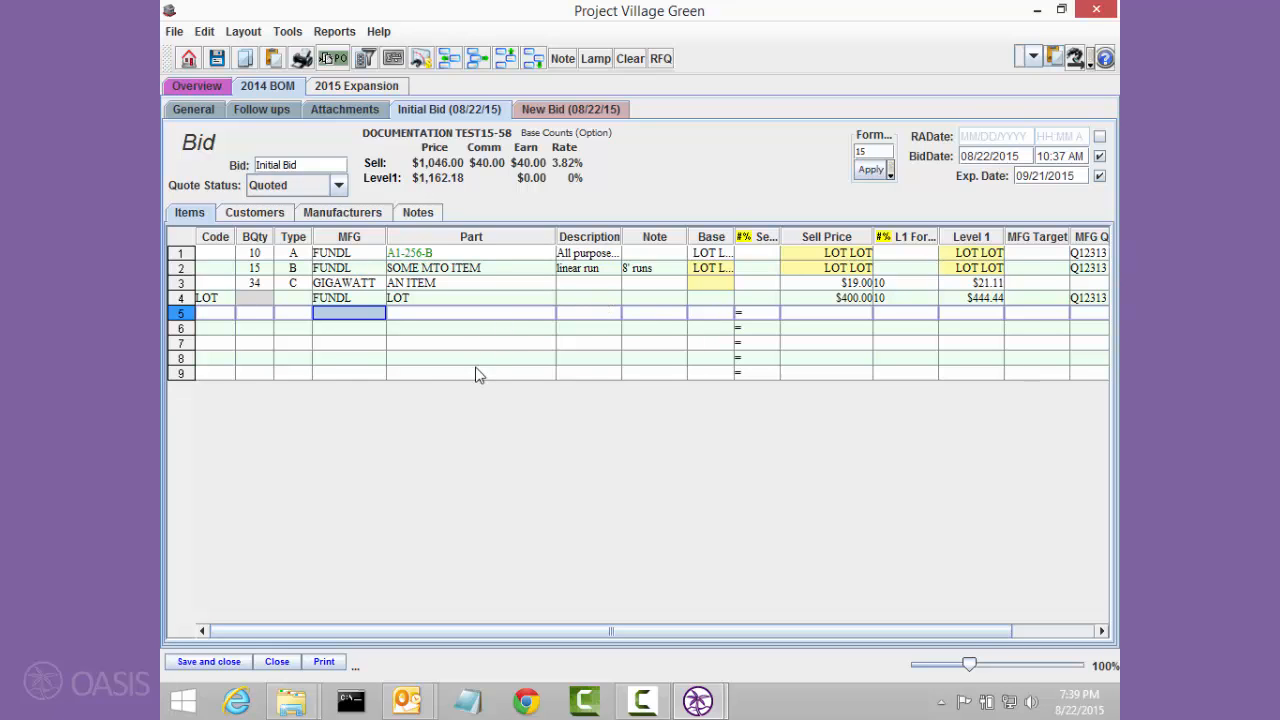
click(322, 661)
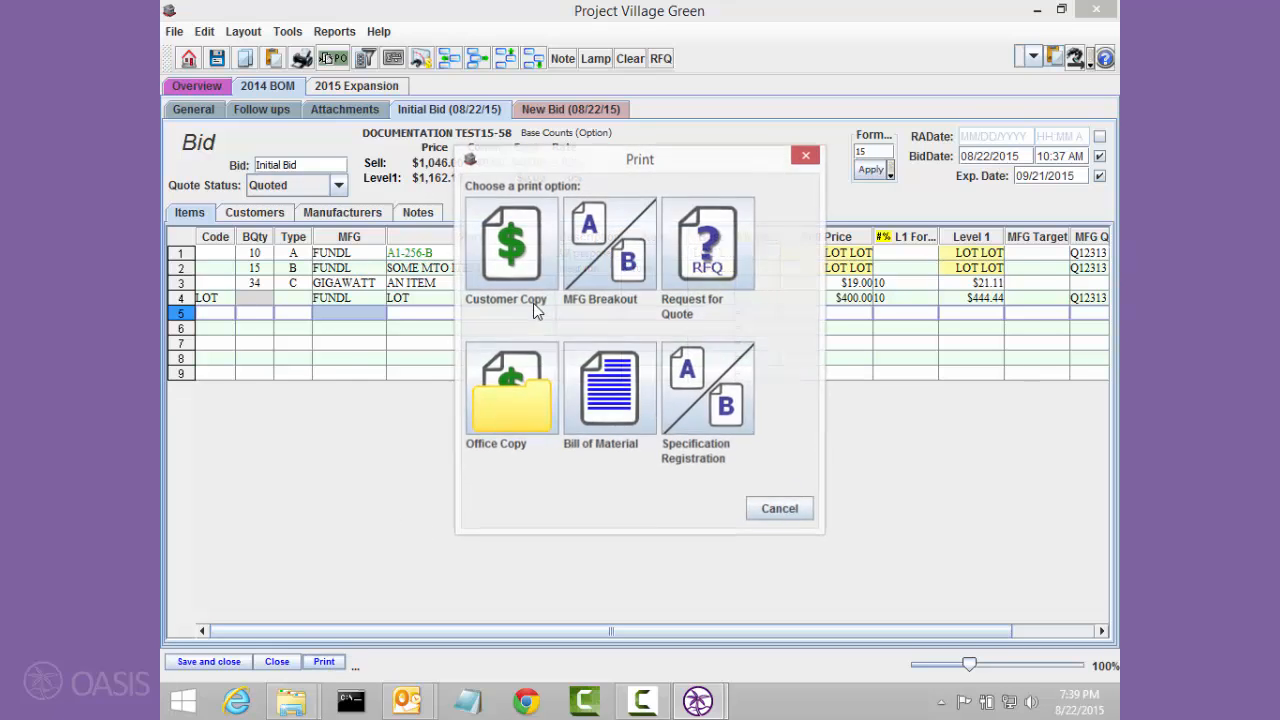
click(524, 232)
click(377, 200)
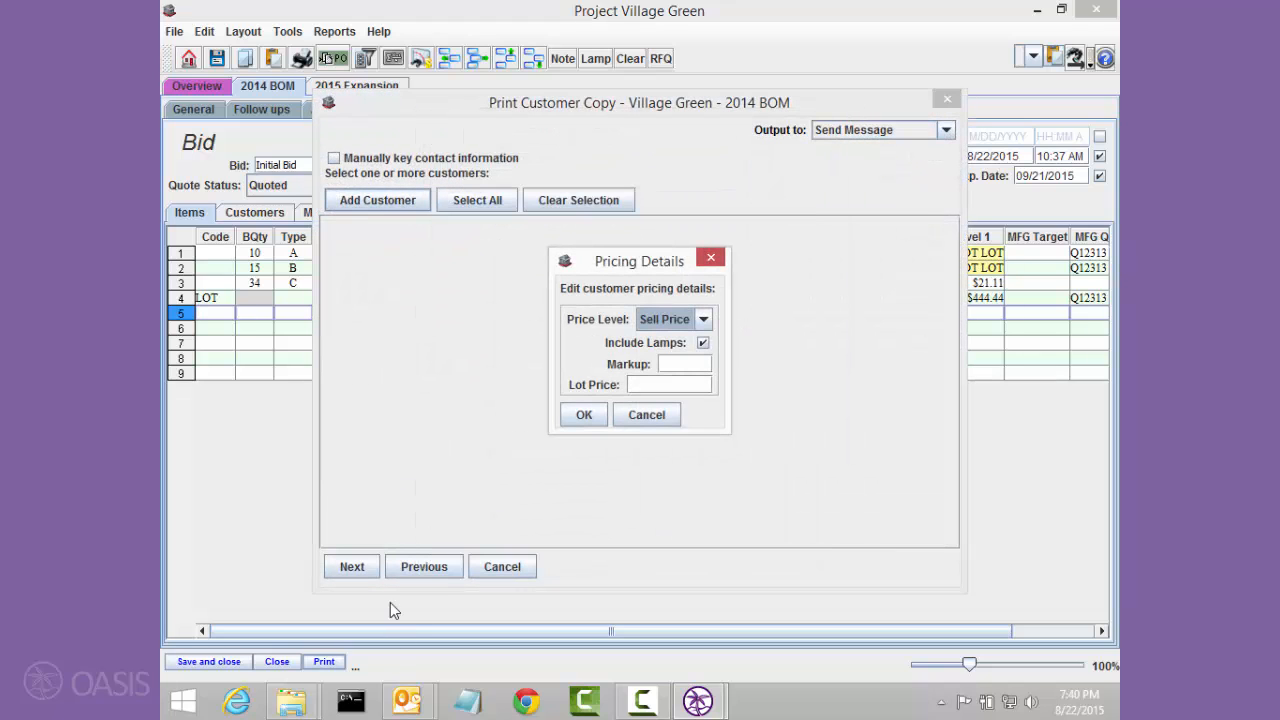
click(580, 416)
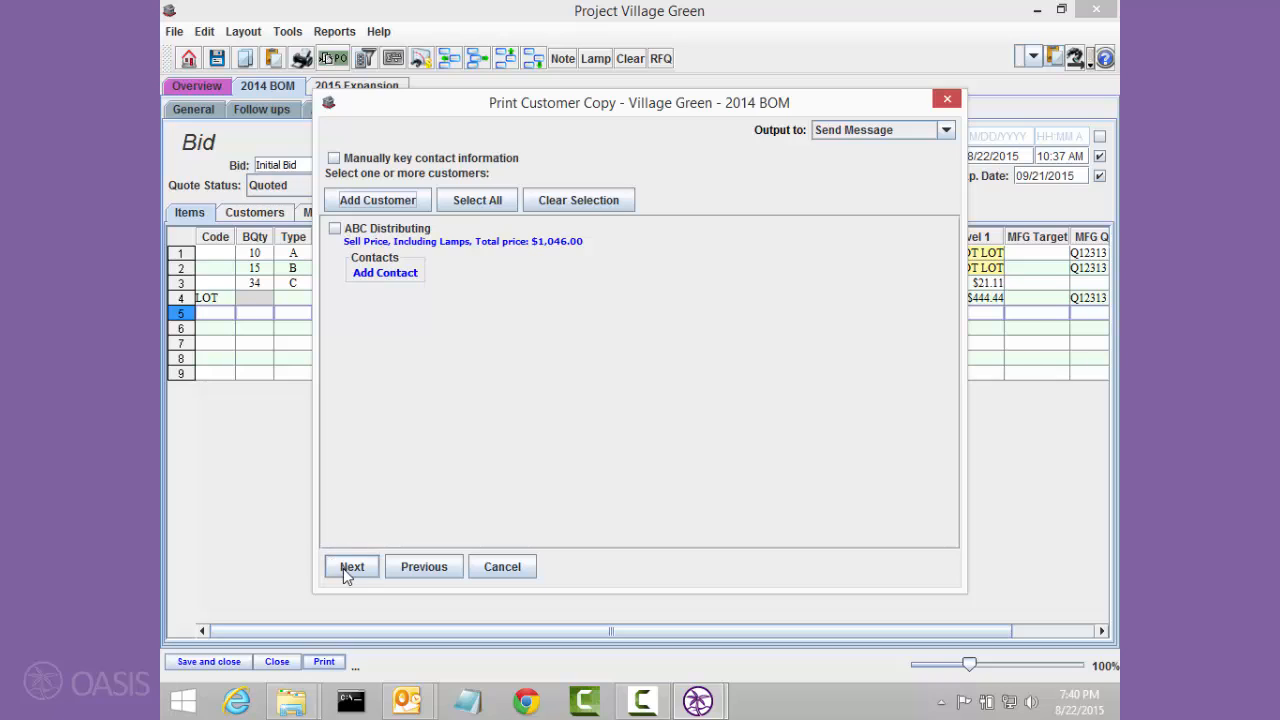
click(390, 230)
click(351, 567)
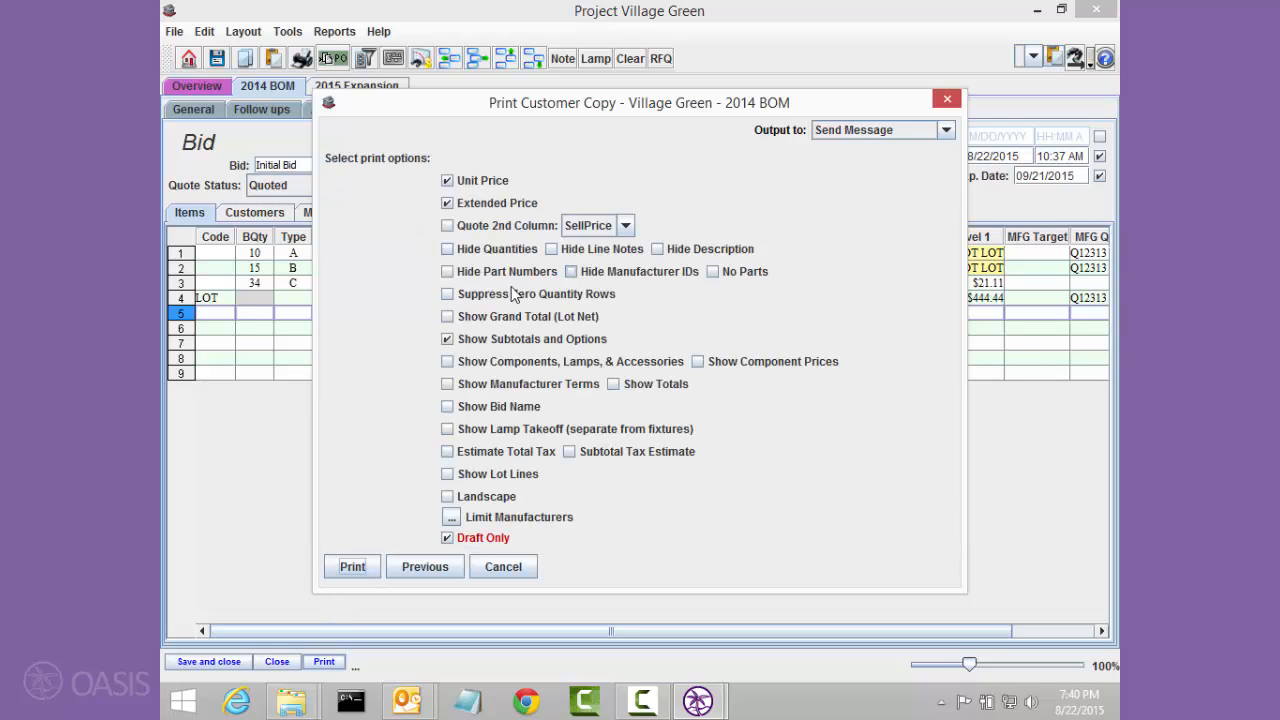
Step: Show the grand total (lot net), leave out unit and extended prices, and generate the draft quote message, checking the item list and total
click(503, 318)
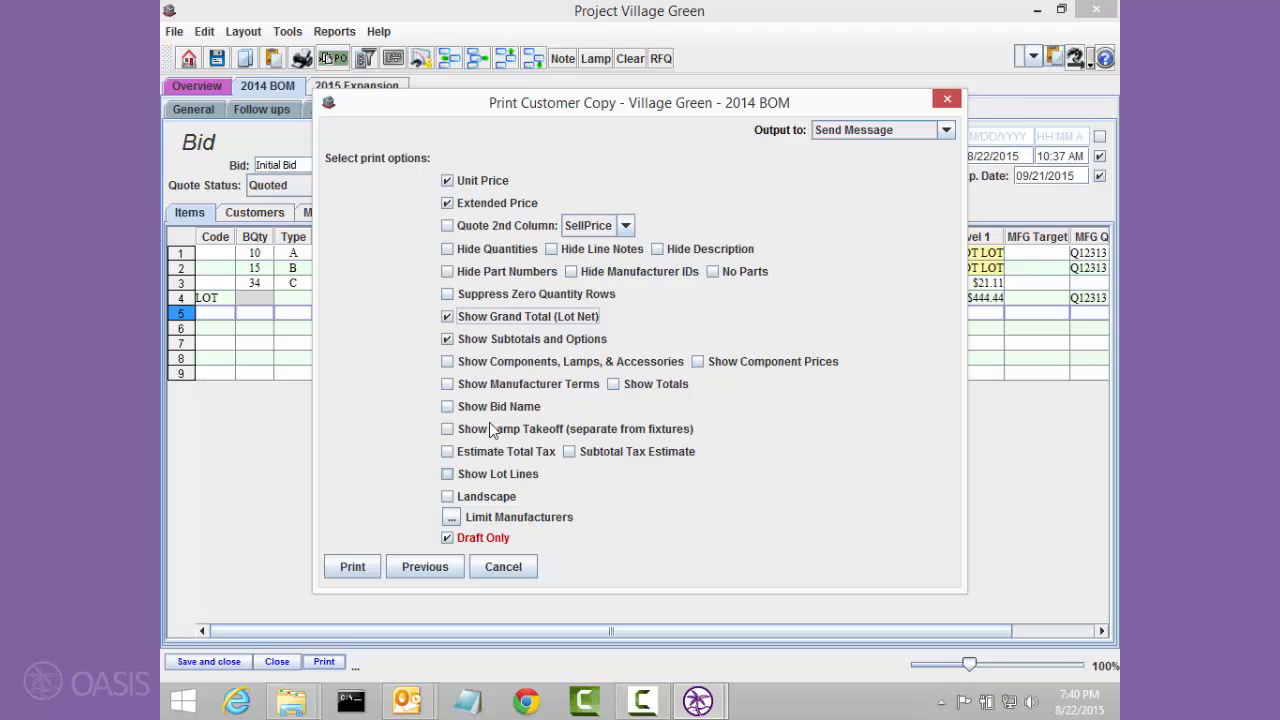
click(497, 182)
click(493, 205)
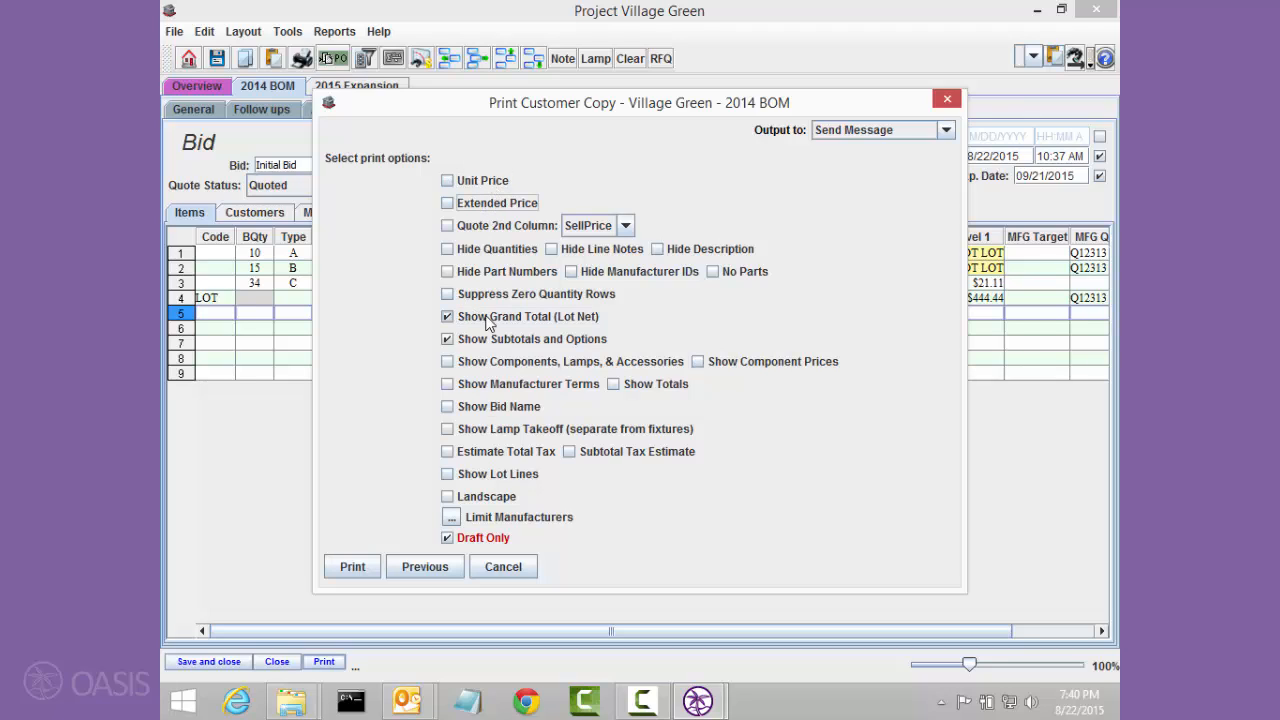
click(351, 576)
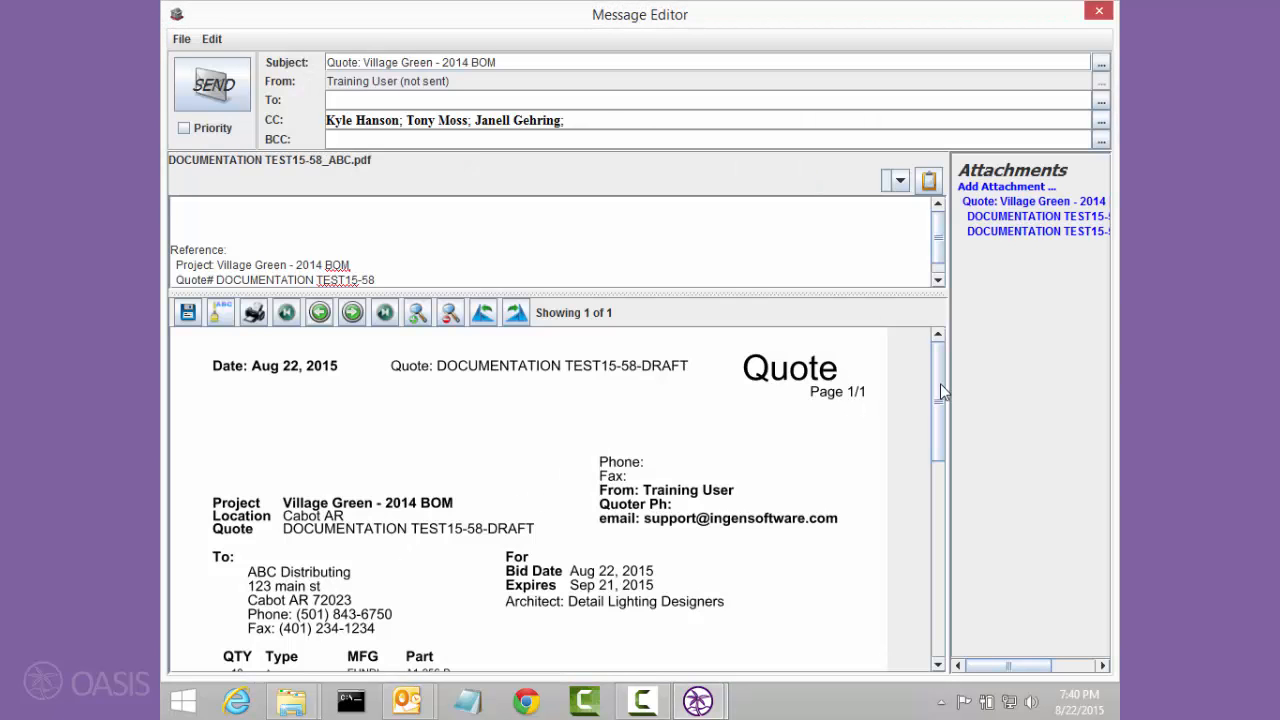
drag(940, 385, 932, 484)
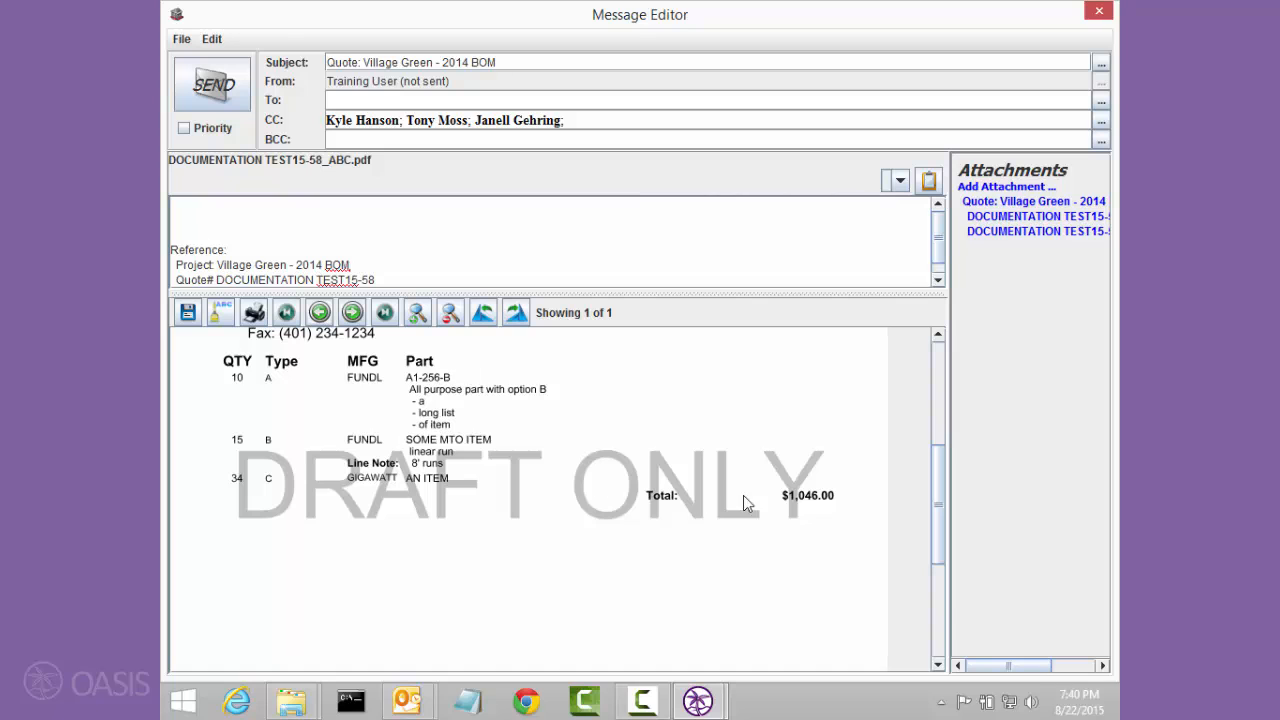